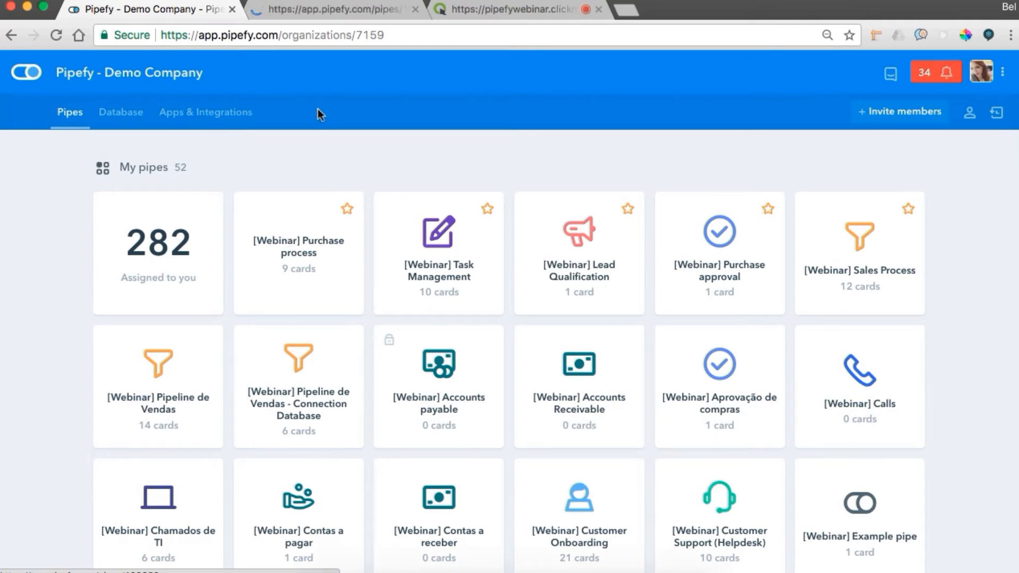
# Open the [Webinar] Purchase approval pipe in its own tab and bring up the connection settings of the [Webinar] Purchase process pipe.
pyautogui.middleClick(702, 247)
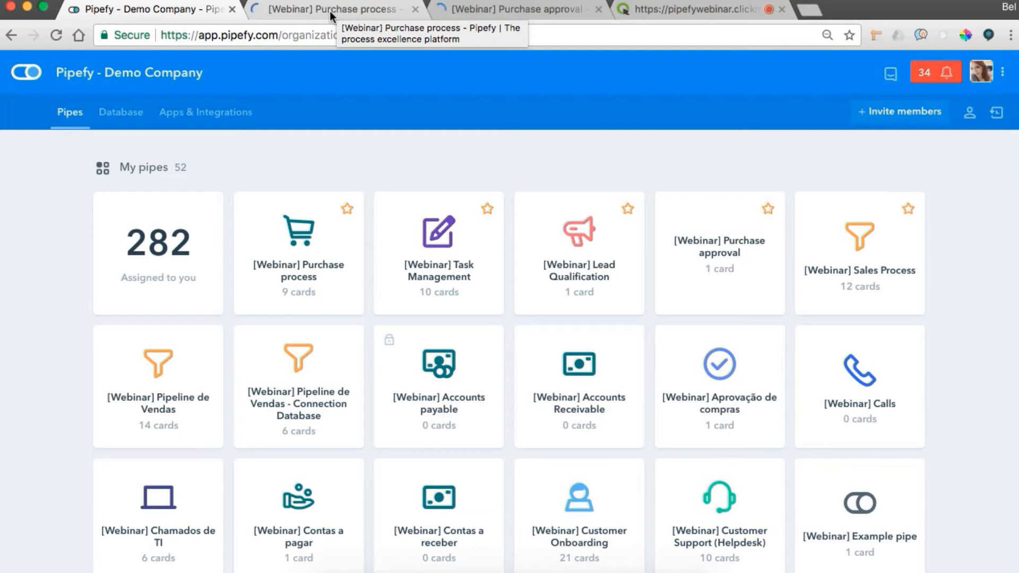
pyautogui.click(329, 11)
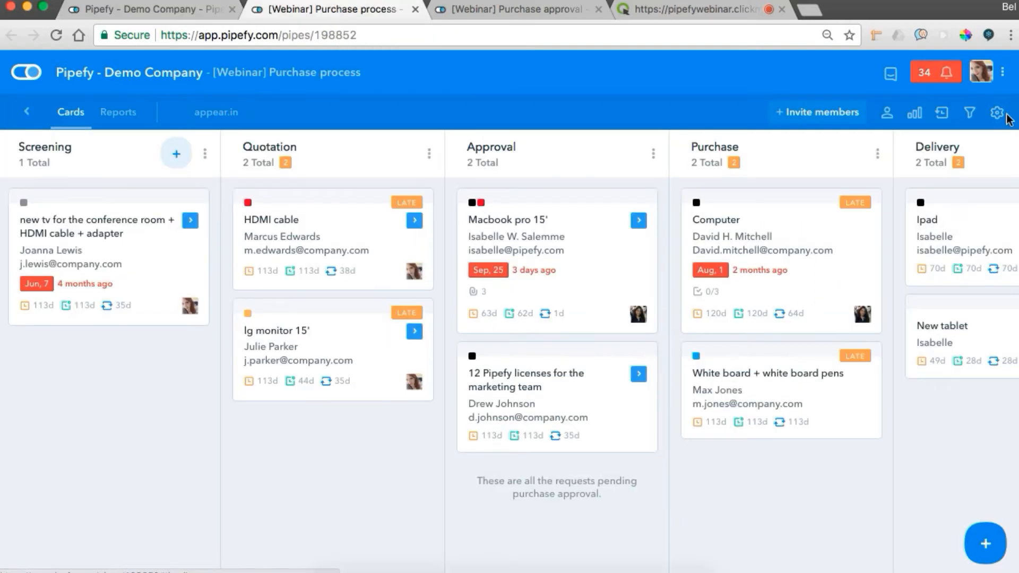
pyautogui.click(997, 114)
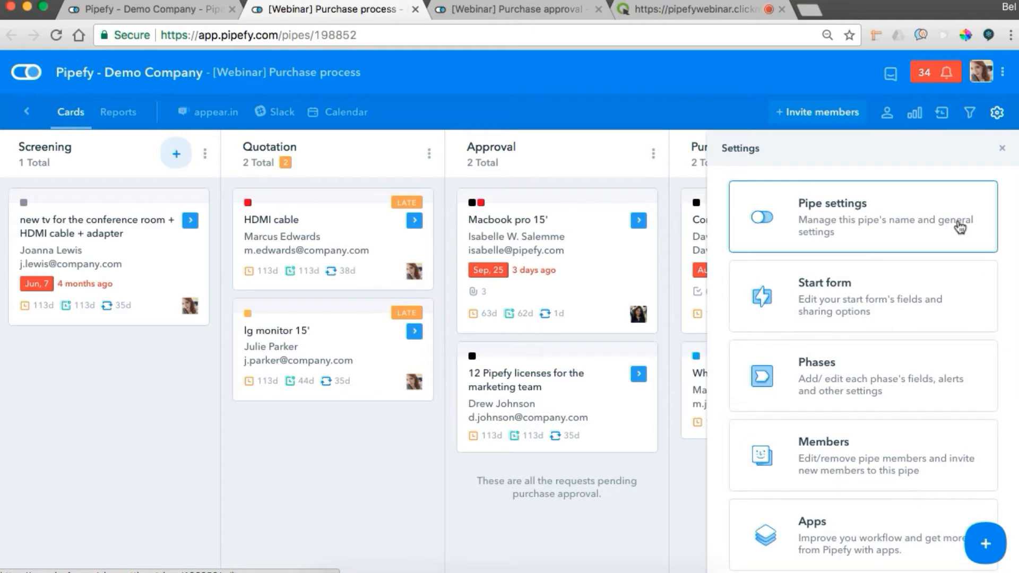
pyautogui.scroll(-5, 959, 226)
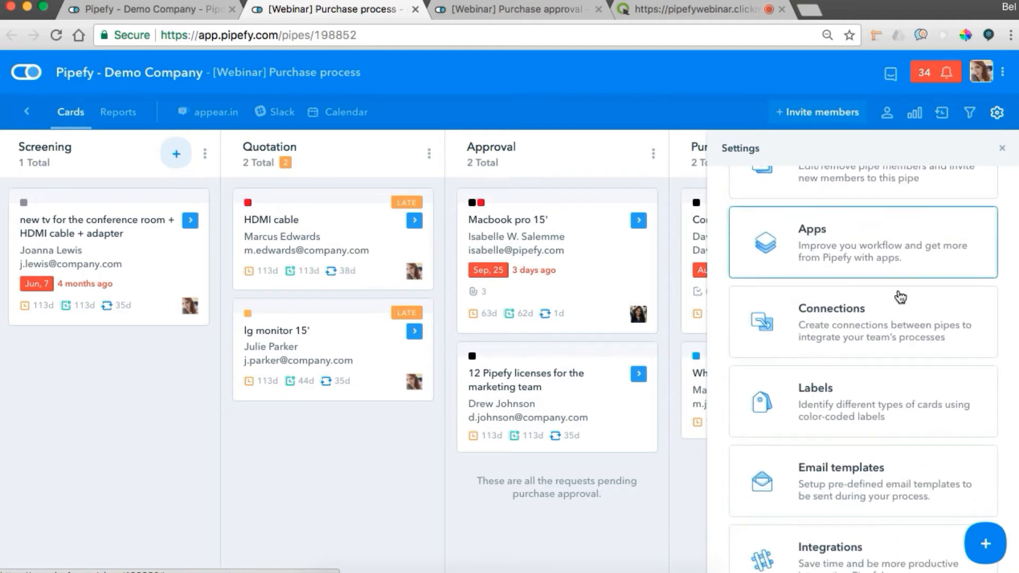
pyautogui.click(896, 306)
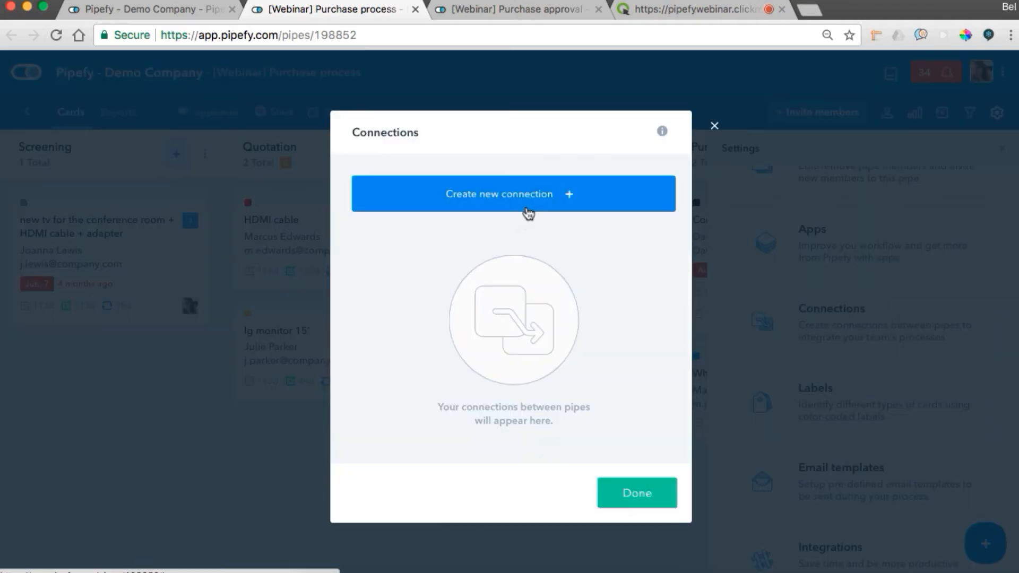
# Start a new connection named "Purchase approval" that links to the [Webinar] Purchase approval pipe.
pyautogui.click(525, 213)
pyautogui.write('Purcha')
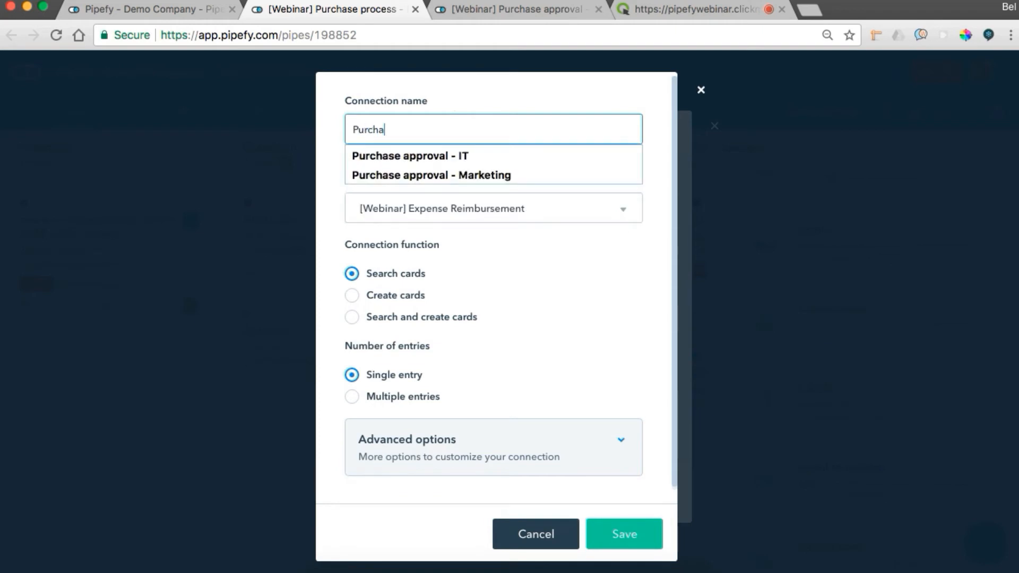
pyautogui.write('se approval')
pyautogui.click(457, 208)
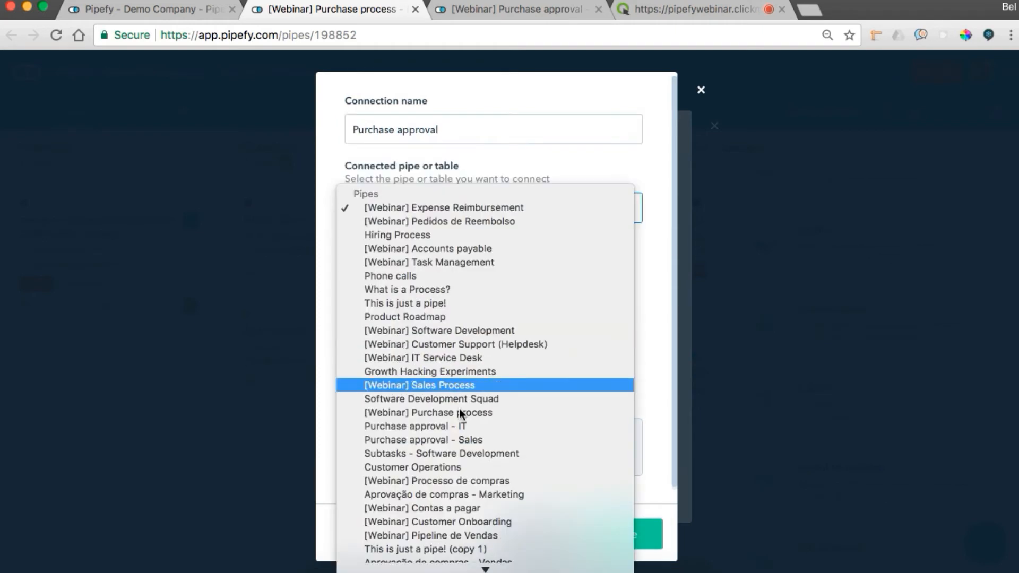
pyautogui.click(460, 413)
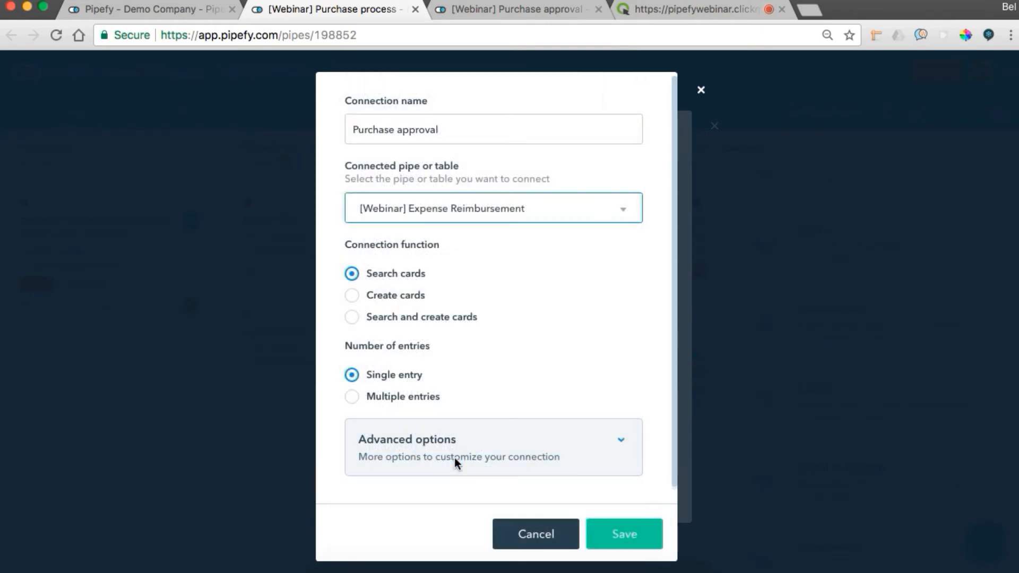
# Set the connection to create cards with multiple entries, save it, and return to the pipe's cards.
pyautogui.click(351, 297)
pyautogui.click(352, 400)
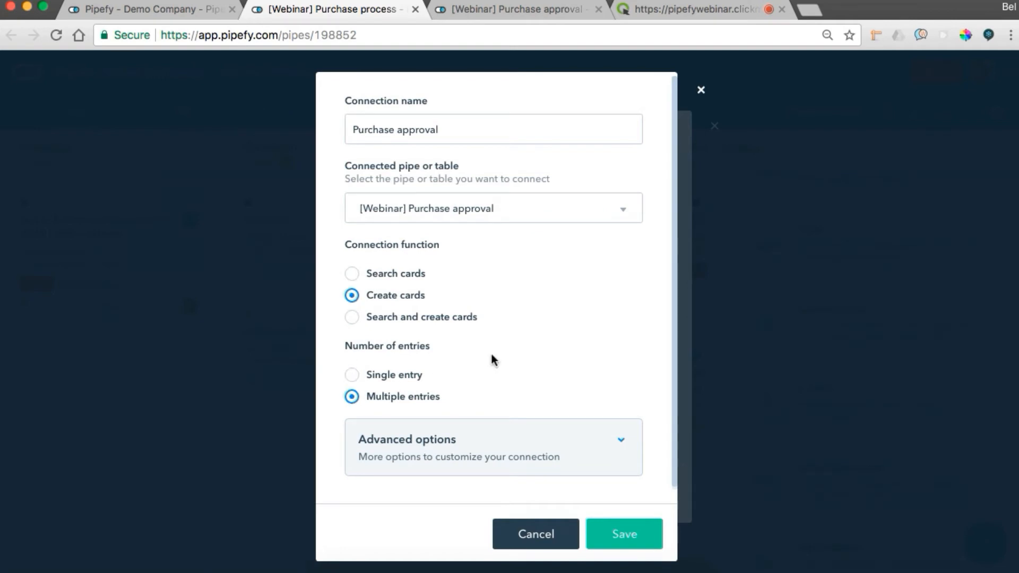
pyautogui.click(631, 533)
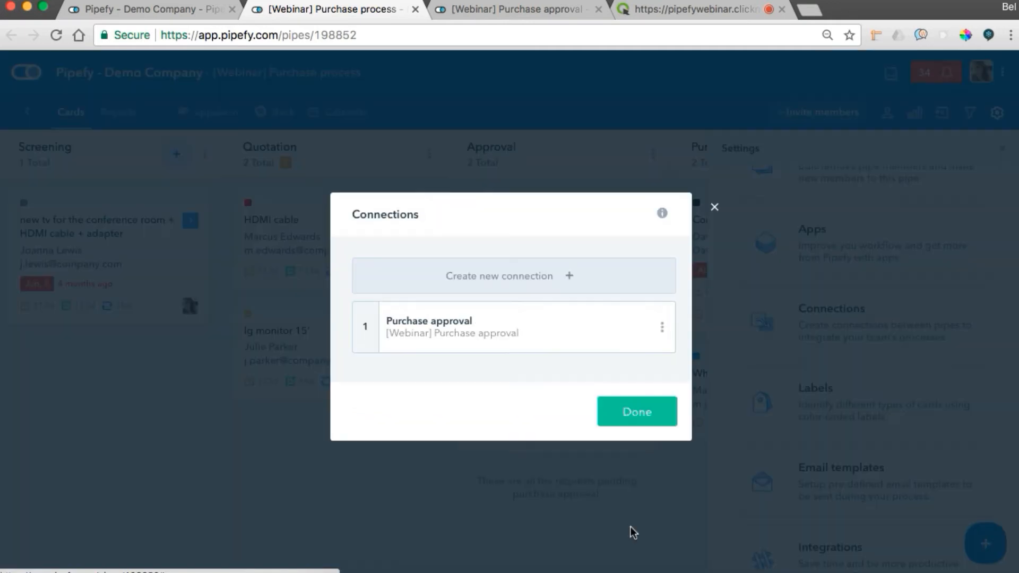
pyautogui.click(715, 208)
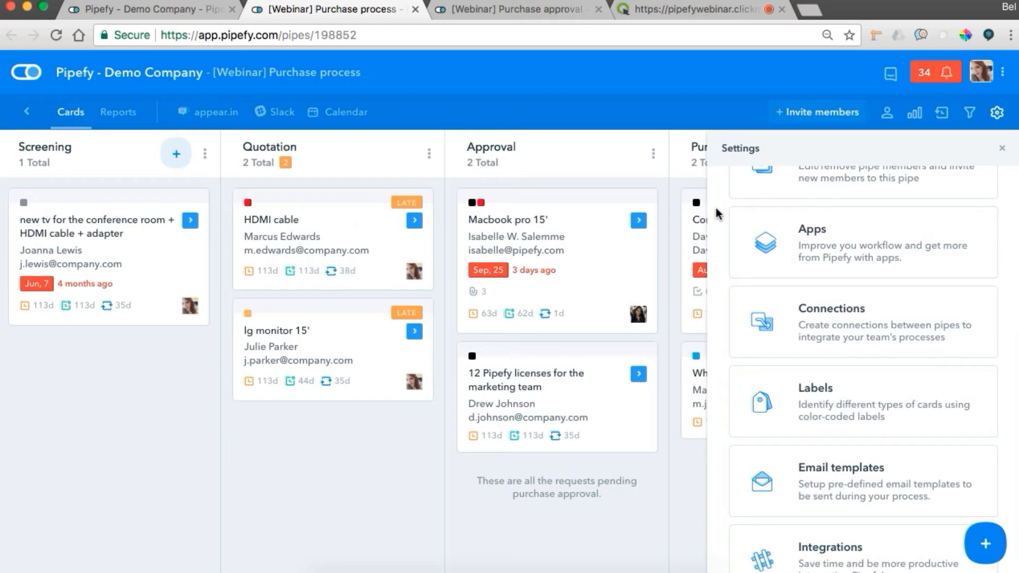
pyautogui.click(1003, 150)
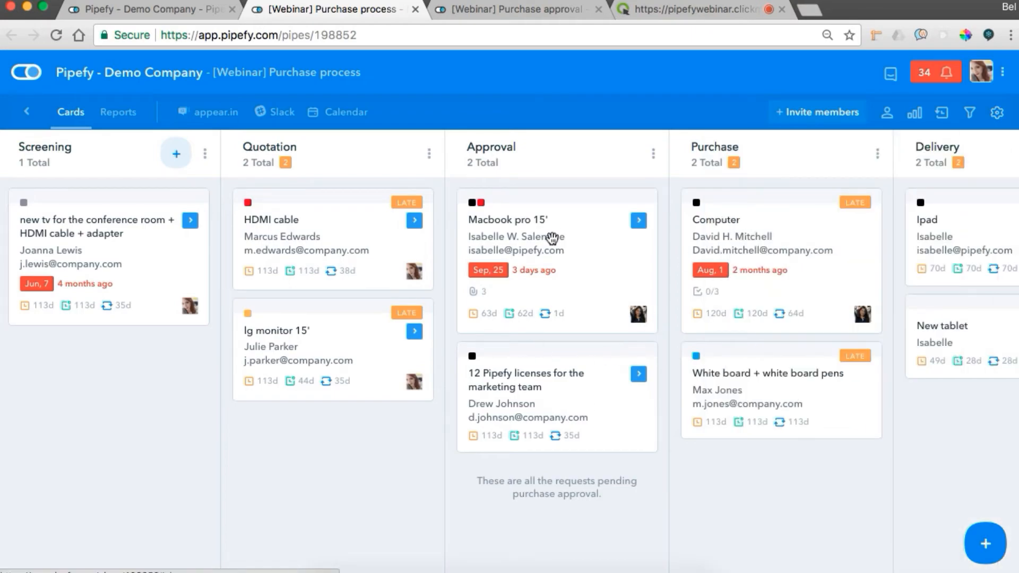
# From the Macbook pro 15' card, review which phases Approval cards can move to and save the action buttons.
pyautogui.click(572, 273)
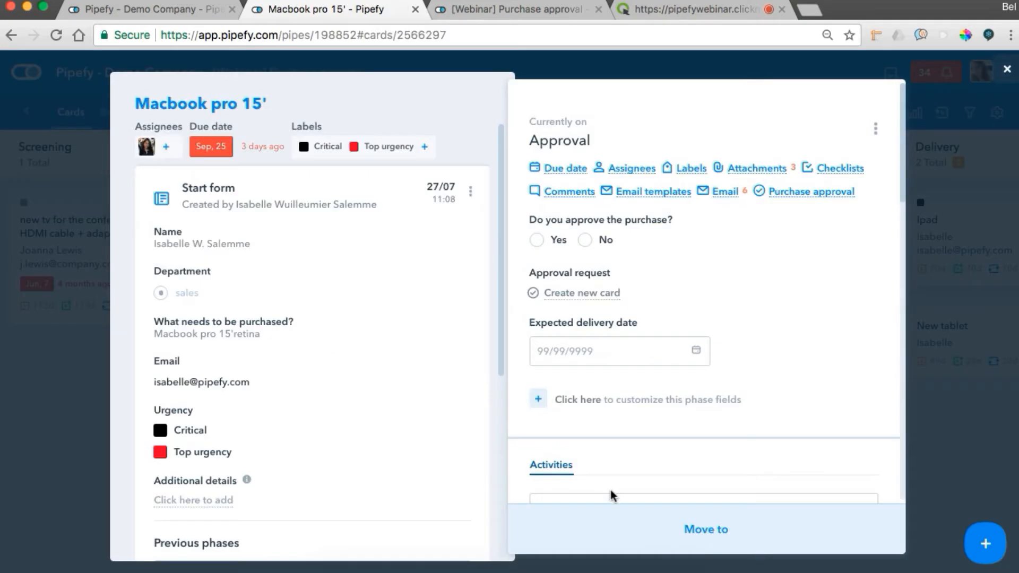
pyautogui.click(619, 528)
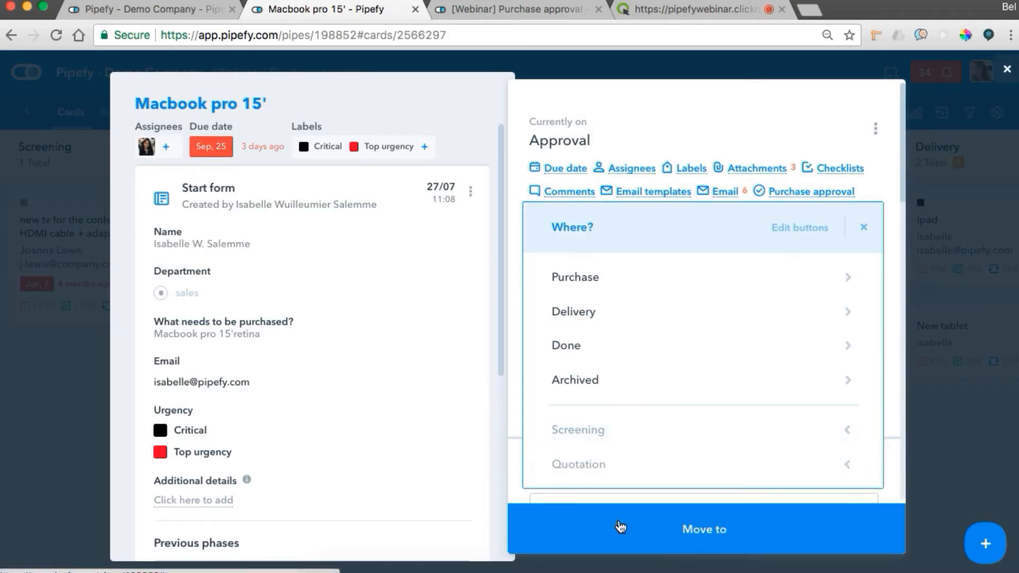
pyautogui.click(796, 230)
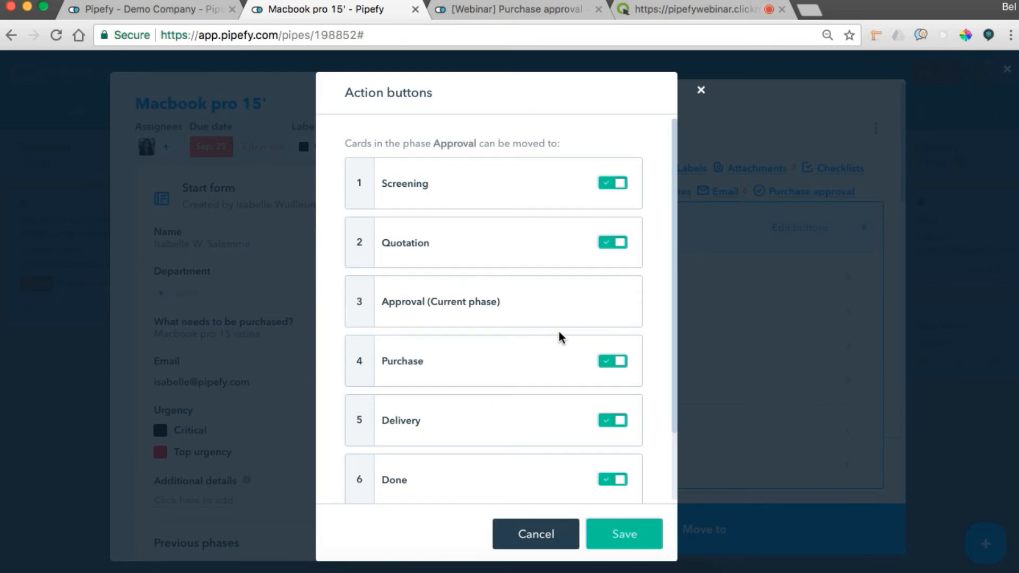
pyautogui.scroll(-2, 558, 332)
pyautogui.scroll(2, 559, 331)
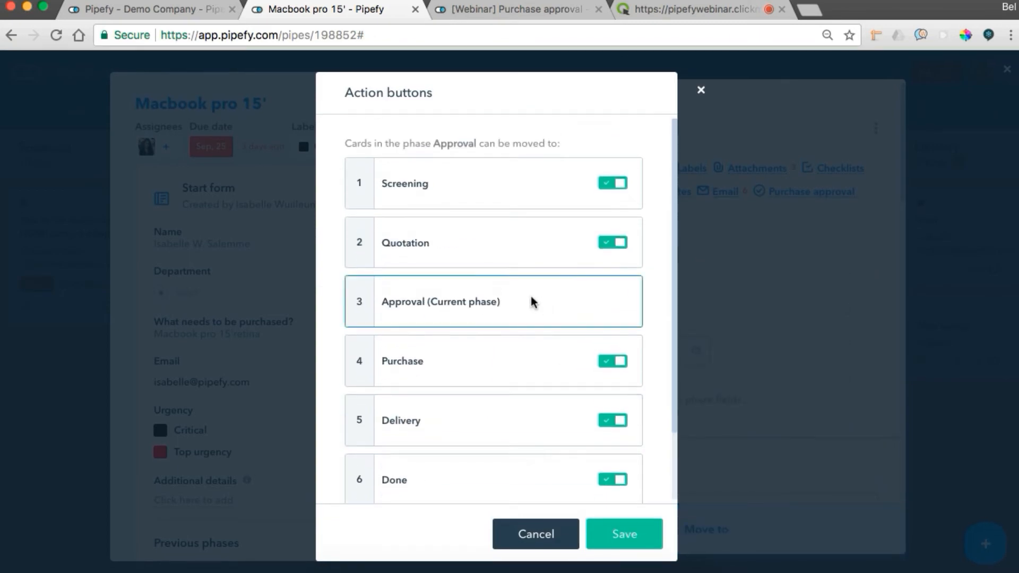
pyautogui.click(624, 534)
# In the Purchase approval pipe, review the Approval phase's action buttons from the 12 Pipefy licenses card, save them, and close the card.
pyautogui.click(493, 6)
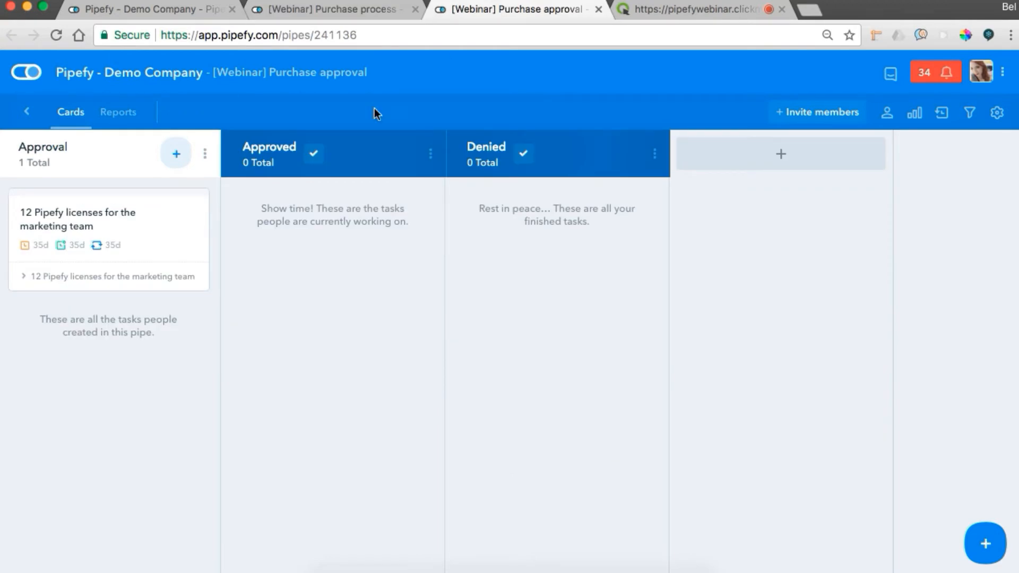
pyautogui.click(158, 230)
pyautogui.click(653, 515)
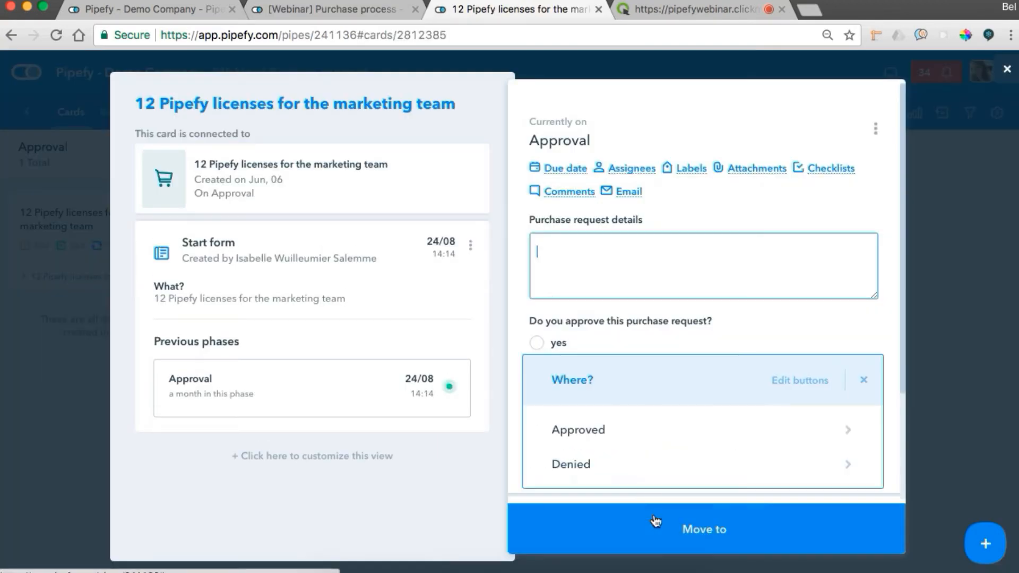
pyautogui.click(796, 386)
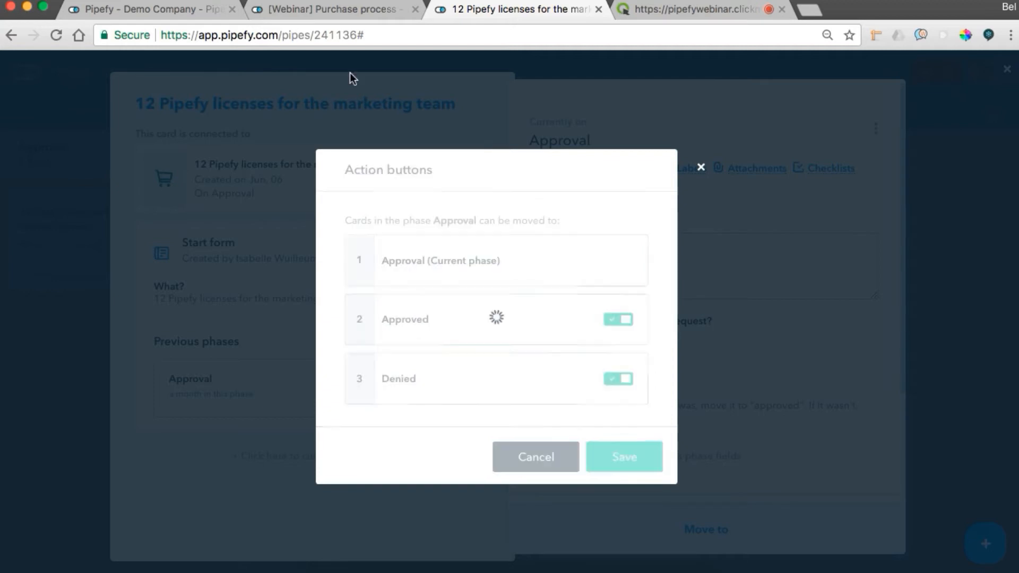
pyautogui.click(614, 466)
pyautogui.click(23, 324)
# Return to the organization's pipe overview and start a new automation in the Automations app.
pyautogui.click(168, 10)
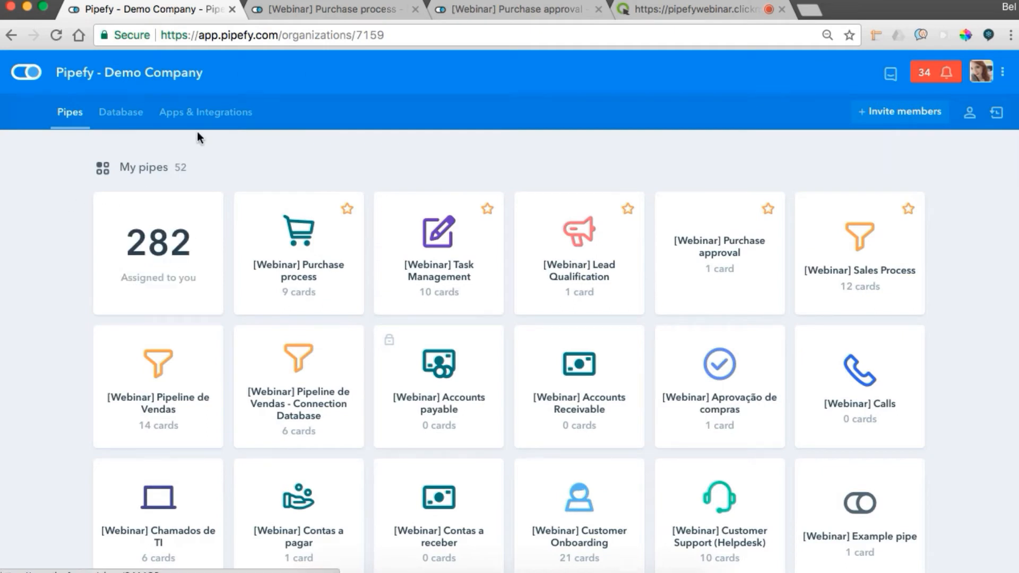
pyautogui.click(207, 118)
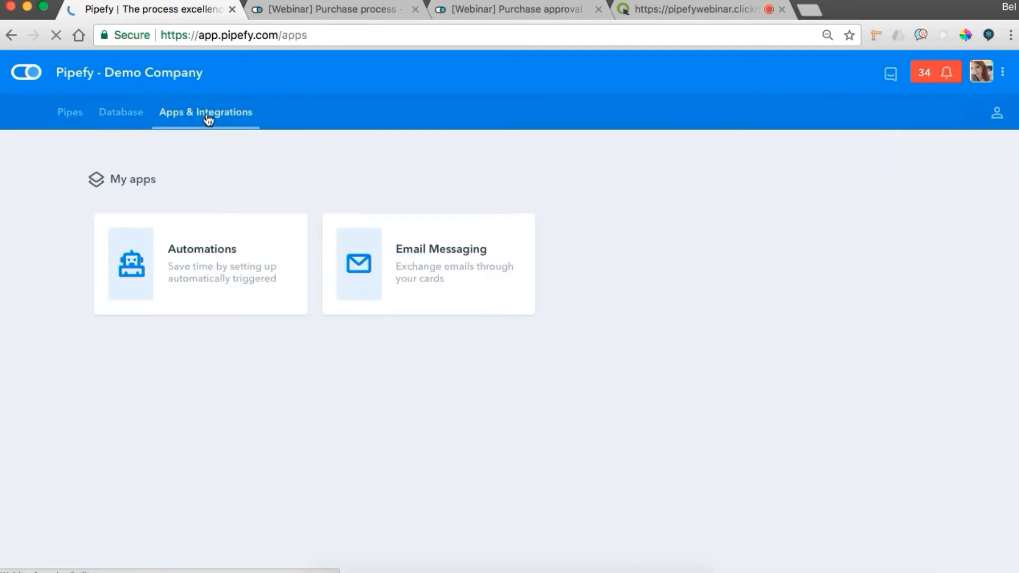
pyautogui.click(186, 236)
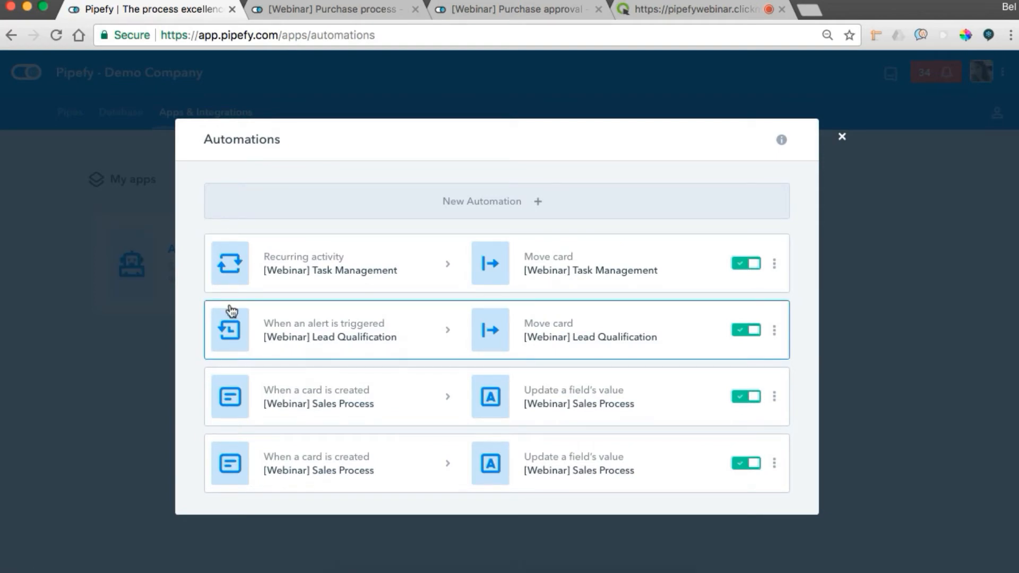
pyautogui.click(376, 207)
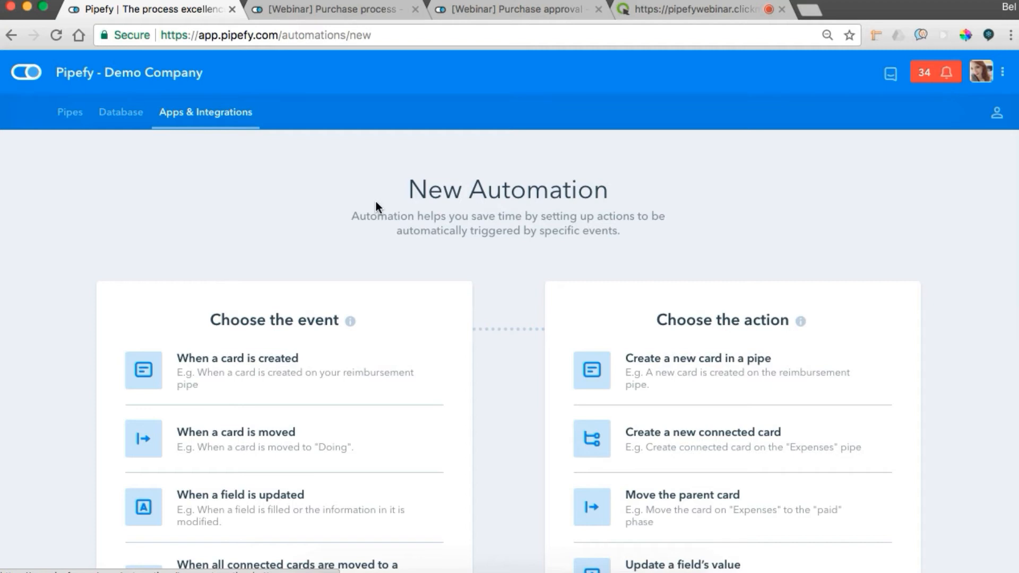
# Set the automation's event to a card being moved to the Approval phase in the [Webinar] Purchase process pipe.
pyautogui.scroll(-3, 376, 202)
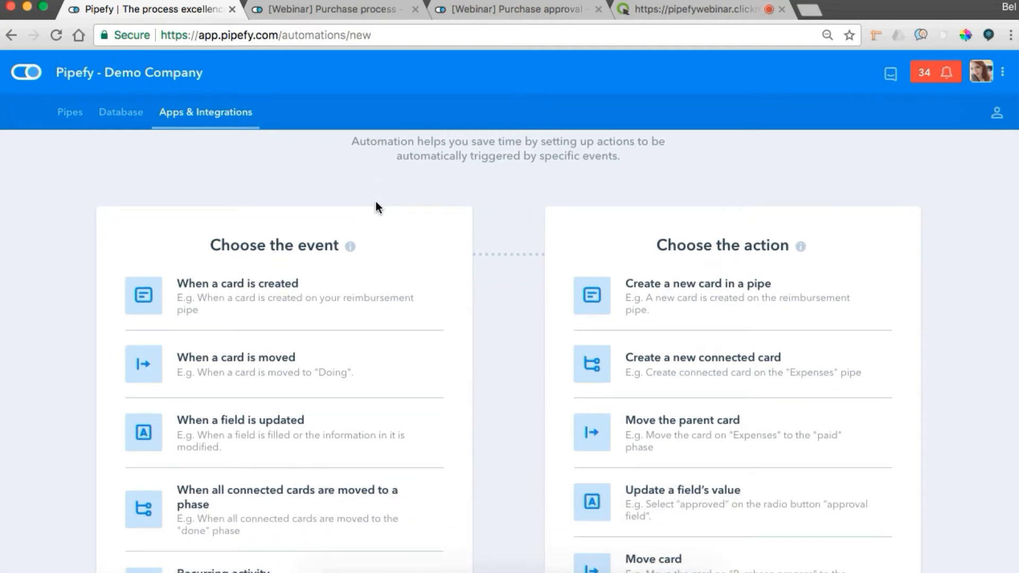
pyautogui.scroll(-4, 376, 203)
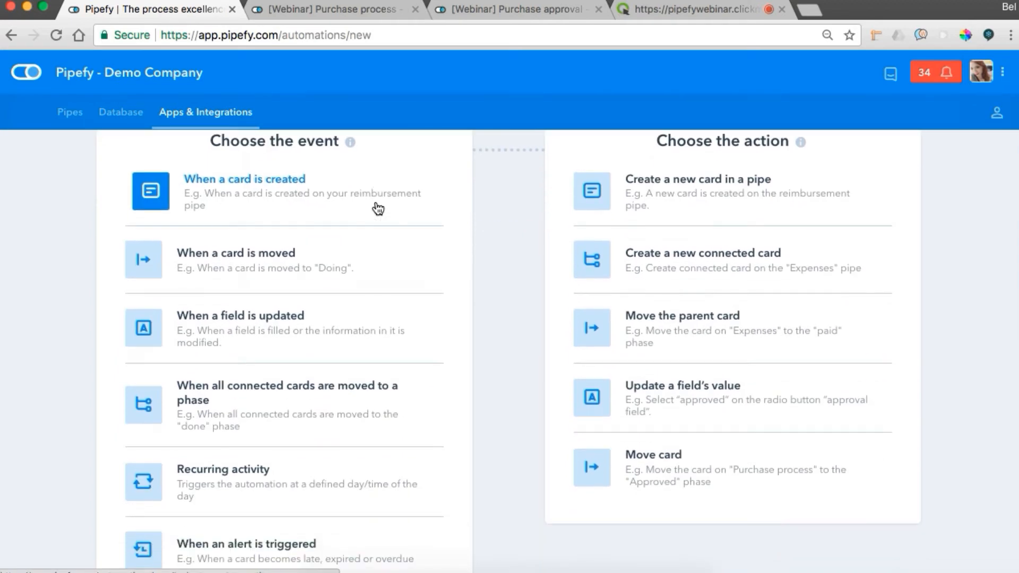
pyautogui.click(328, 265)
pyautogui.click(325, 235)
pyautogui.click(309, 318)
pyautogui.click(266, 311)
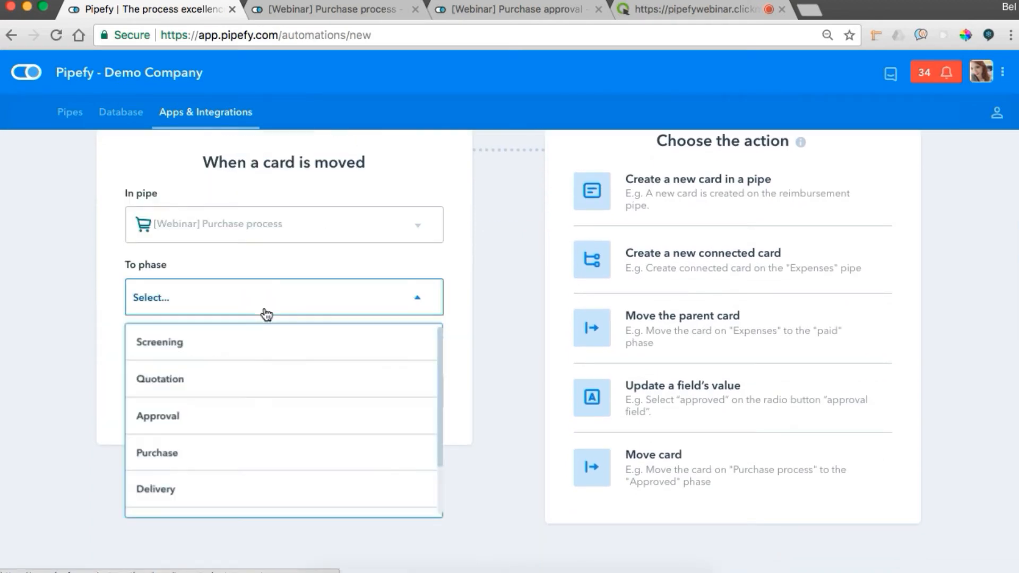
pyautogui.click(219, 429)
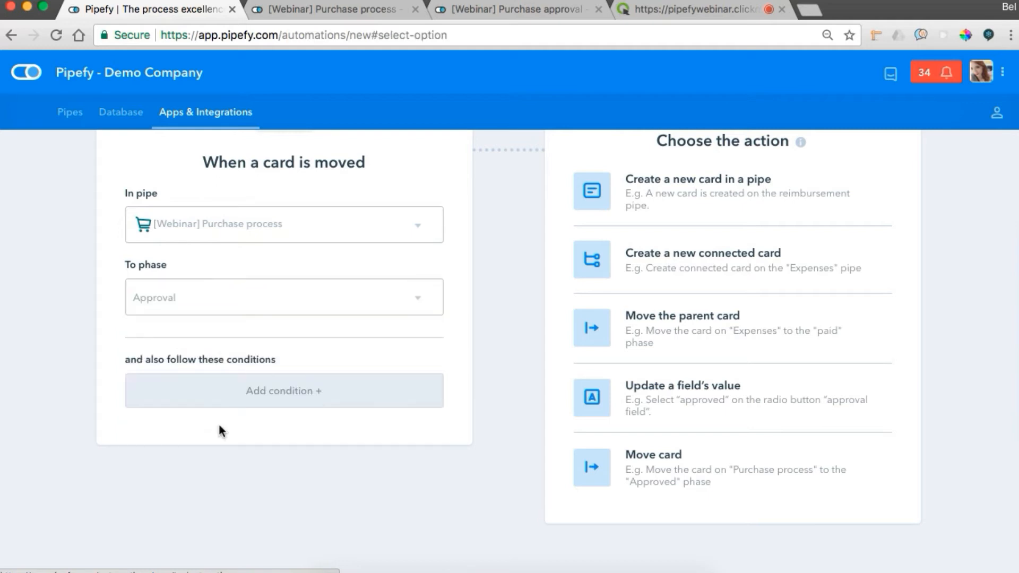
# Set the automation's action to create a new connected card in the [Webinar] Purchase approval pipe.
pyautogui.click(664, 267)
pyautogui.click(658, 229)
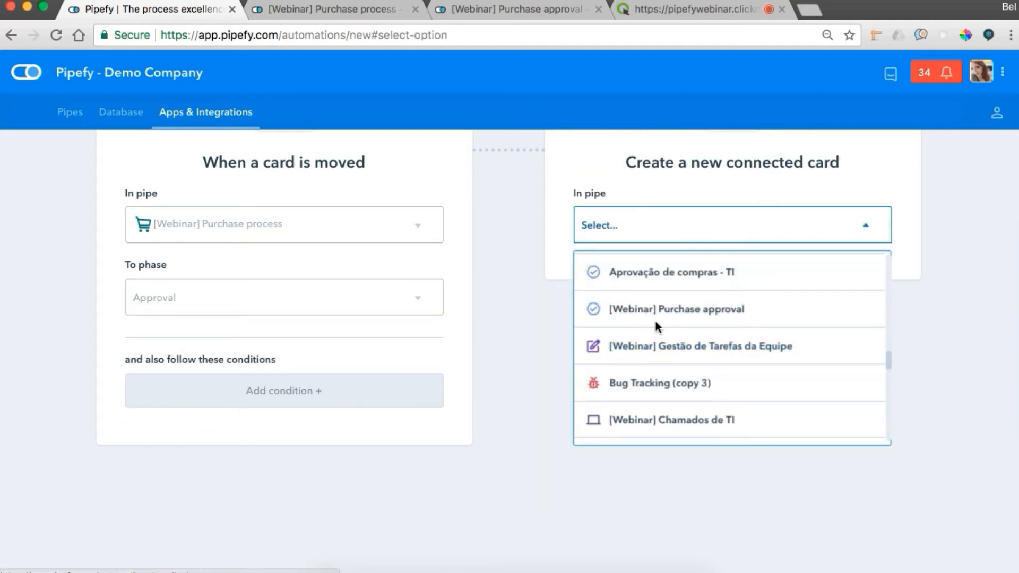
pyautogui.click(655, 320)
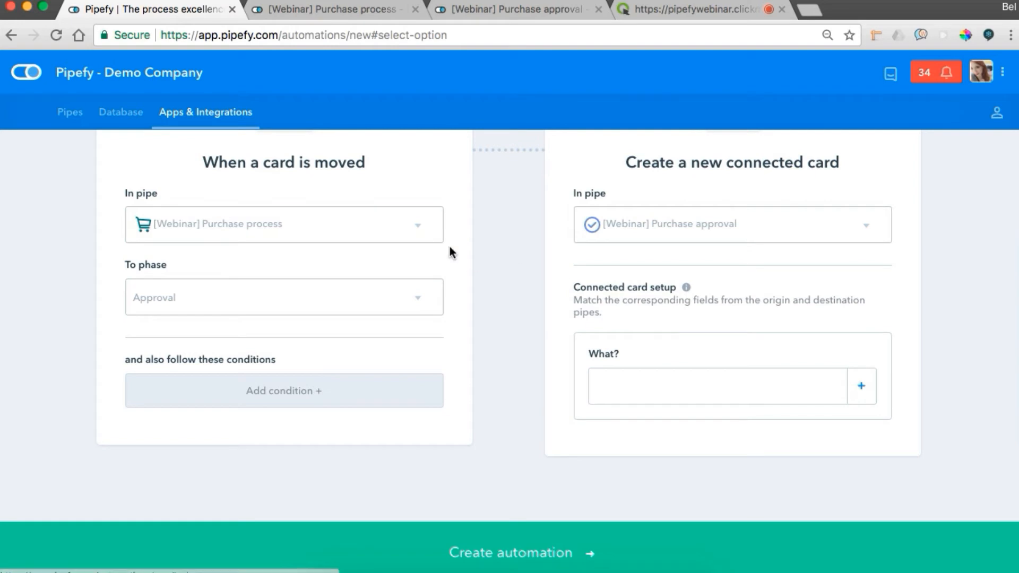
# Fill the connected card's "What?" field from "What needs to be purchased?" and create the automation.
pyautogui.scroll(2, 515, 247)
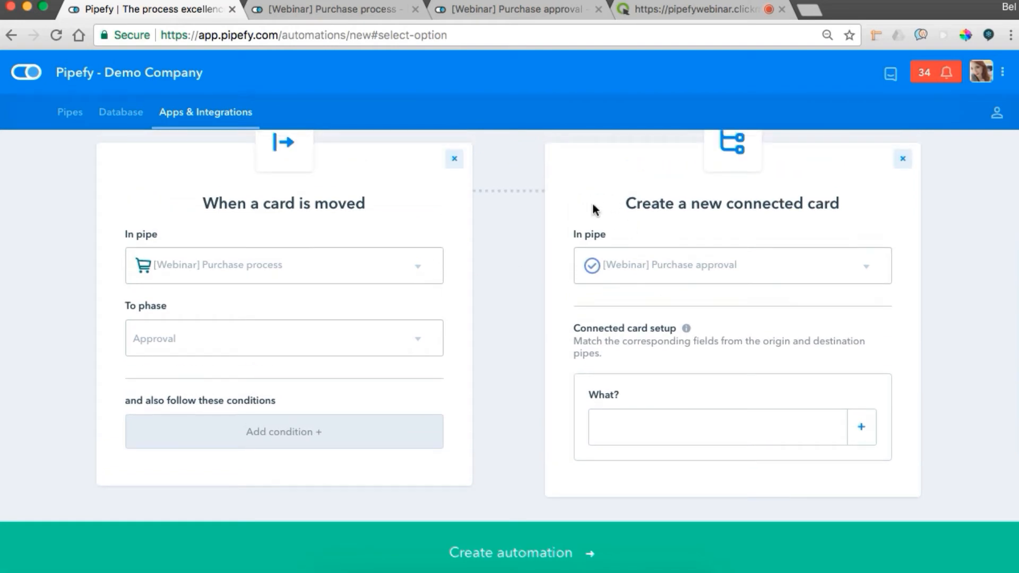
pyautogui.click(621, 426)
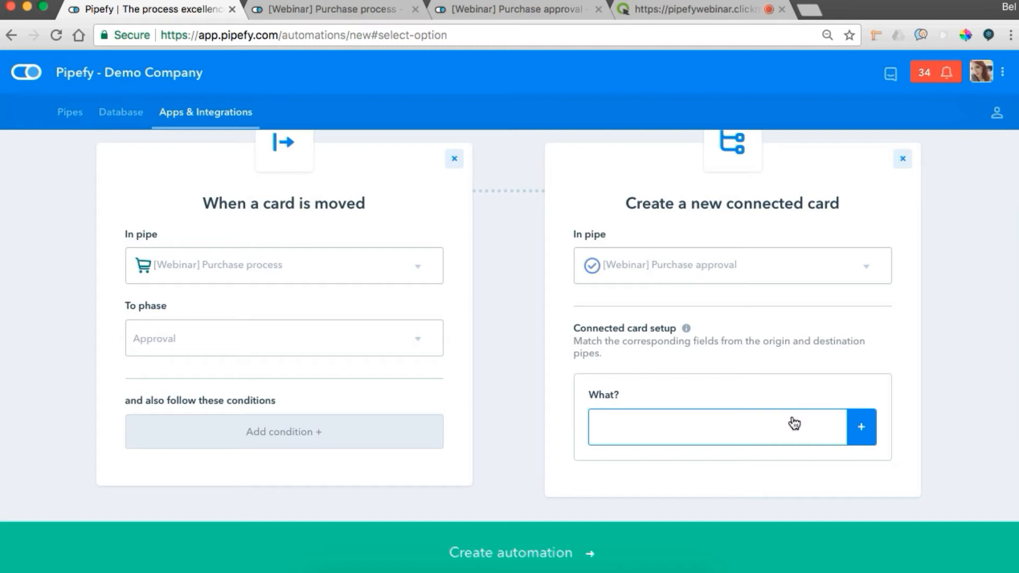
pyautogui.click(861, 439)
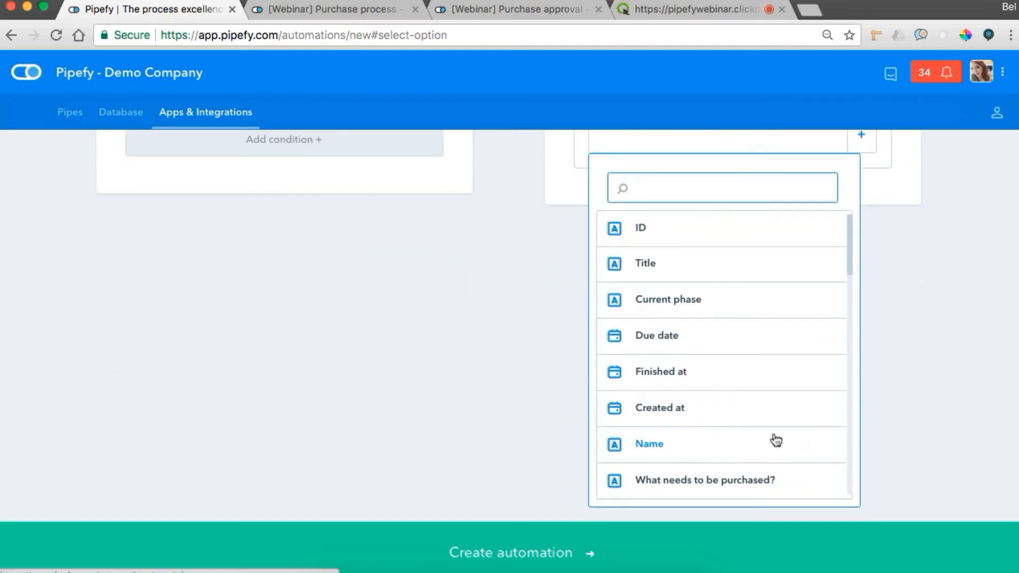
pyautogui.click(740, 482)
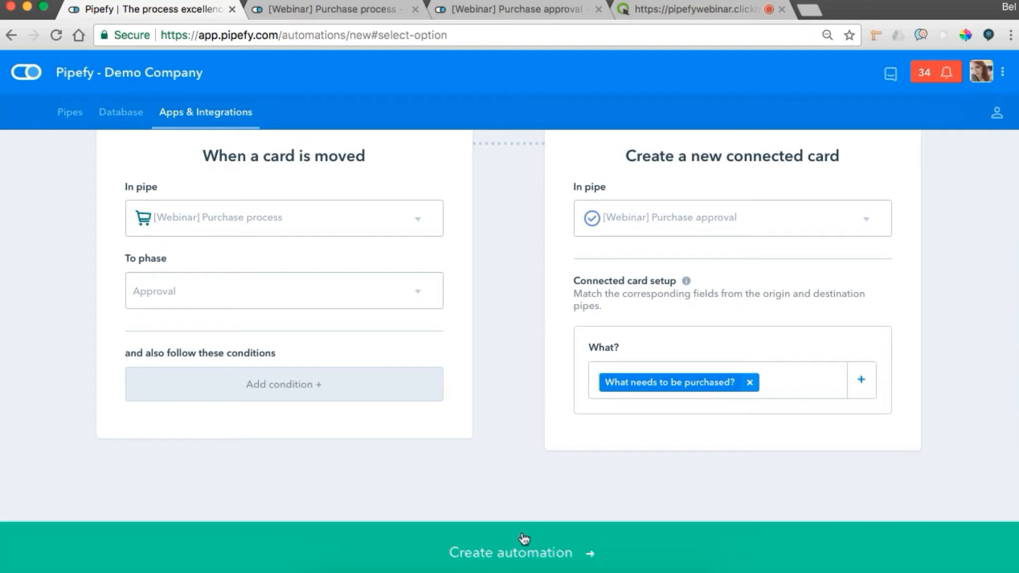
pyautogui.click(500, 554)
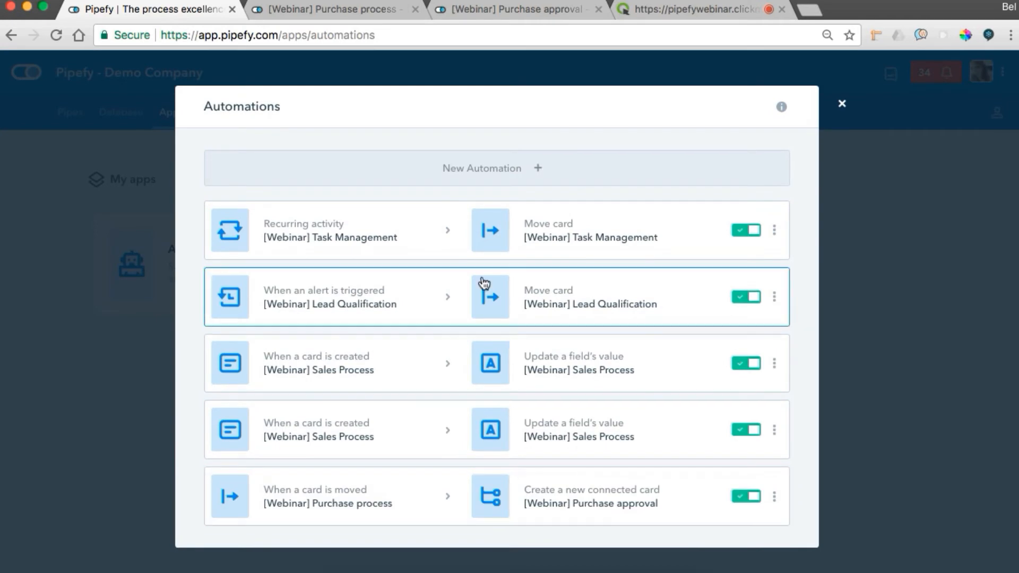
# Start a new automation triggered when "Do you approve this purchase request?" is updated in the [Webinar] Purchase approval pipe.
pyautogui.click(473, 172)
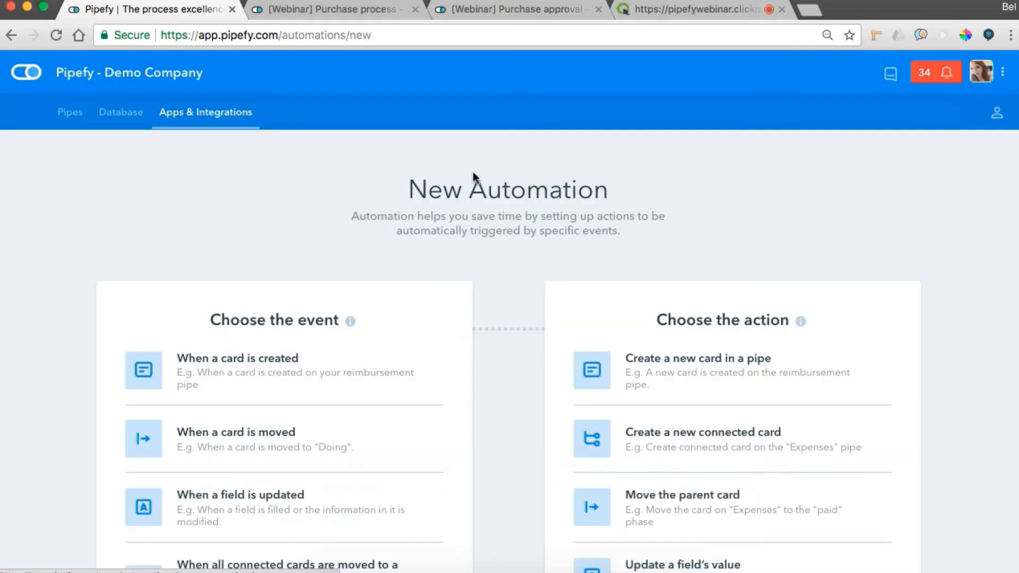
pyautogui.scroll(-3, 473, 171)
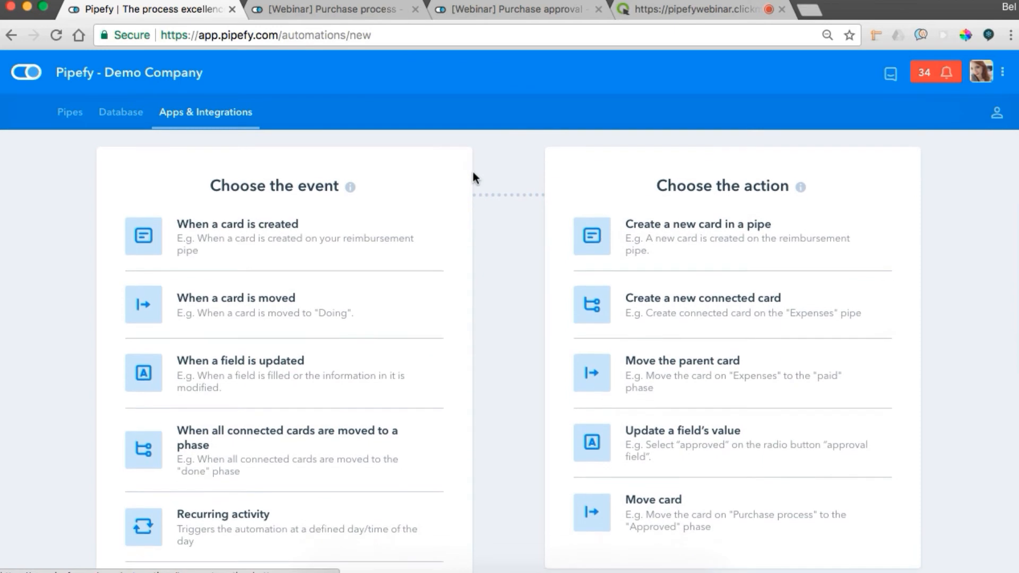
pyautogui.click(234, 393)
pyautogui.click(275, 272)
pyautogui.click(270, 390)
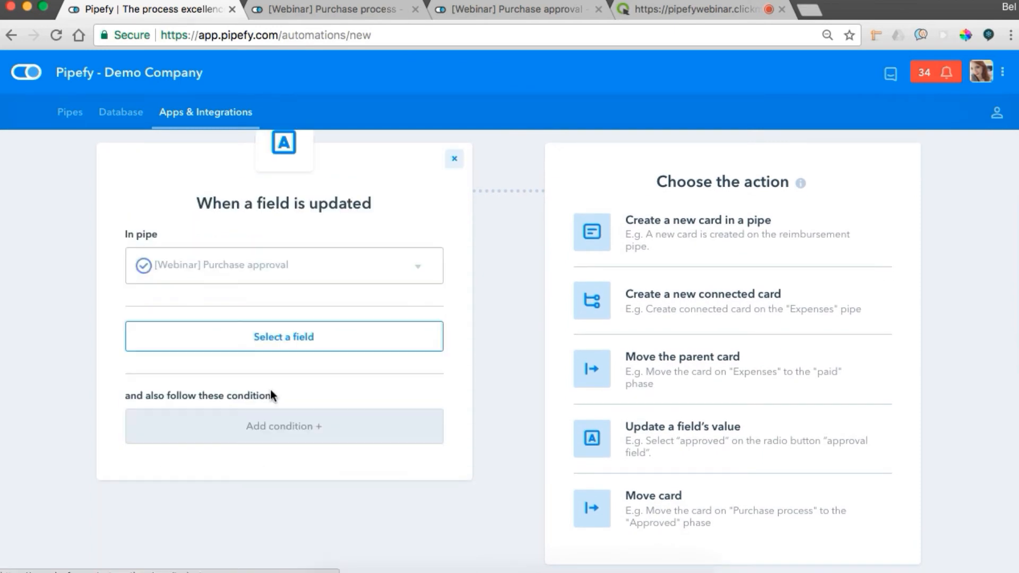
pyautogui.click(264, 346)
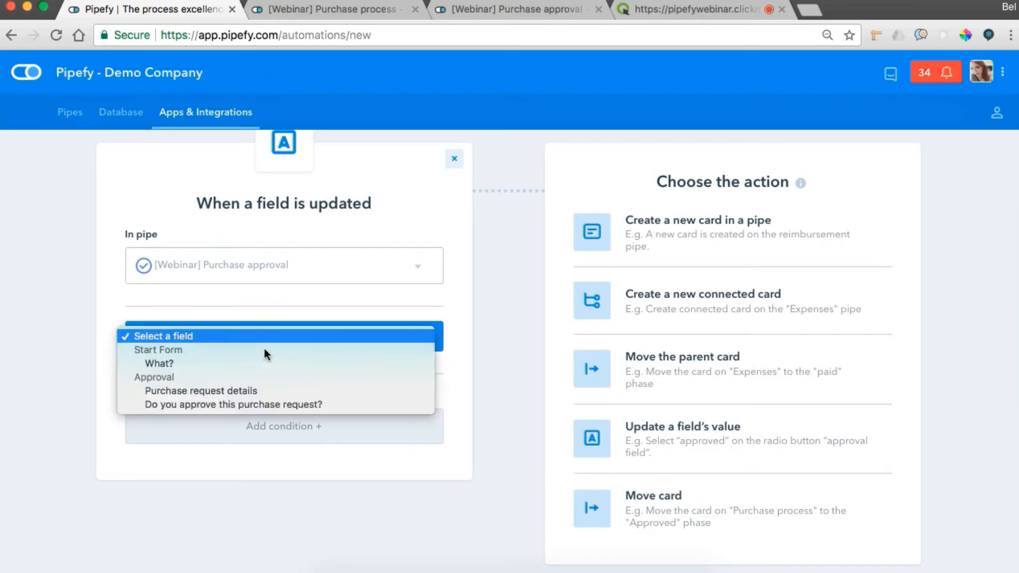
pyautogui.click(251, 405)
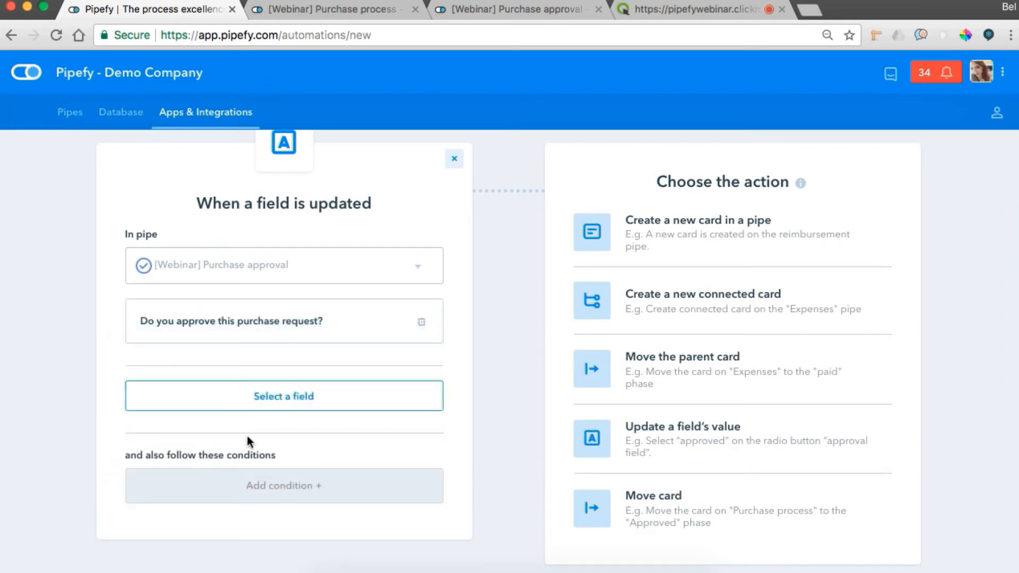
# Add and save a condition that "Do you approve this purchase request?" is equal to yes.
pyautogui.click(239, 489)
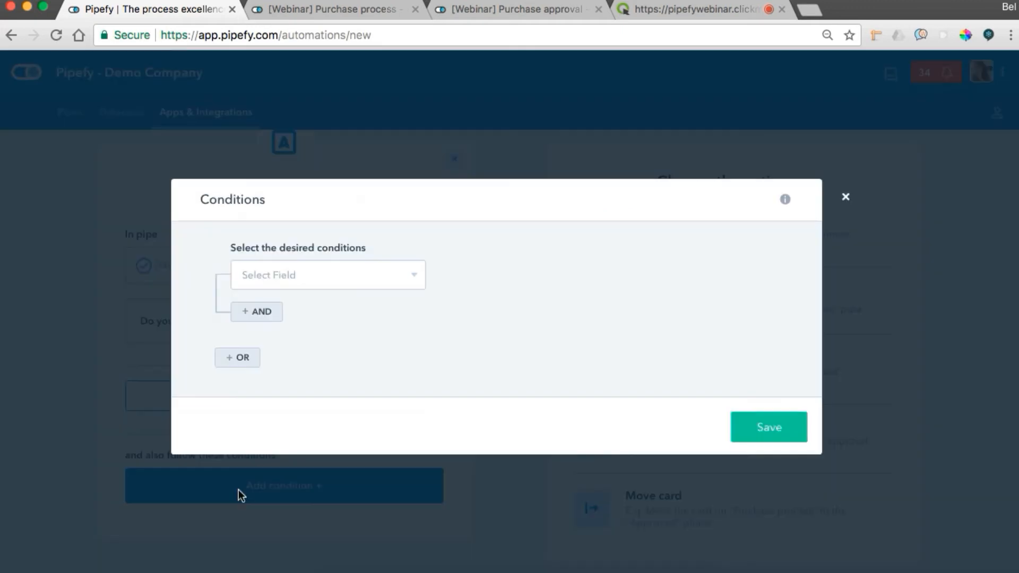
pyautogui.click(332, 291)
pyautogui.scroll(-4, 345, 340)
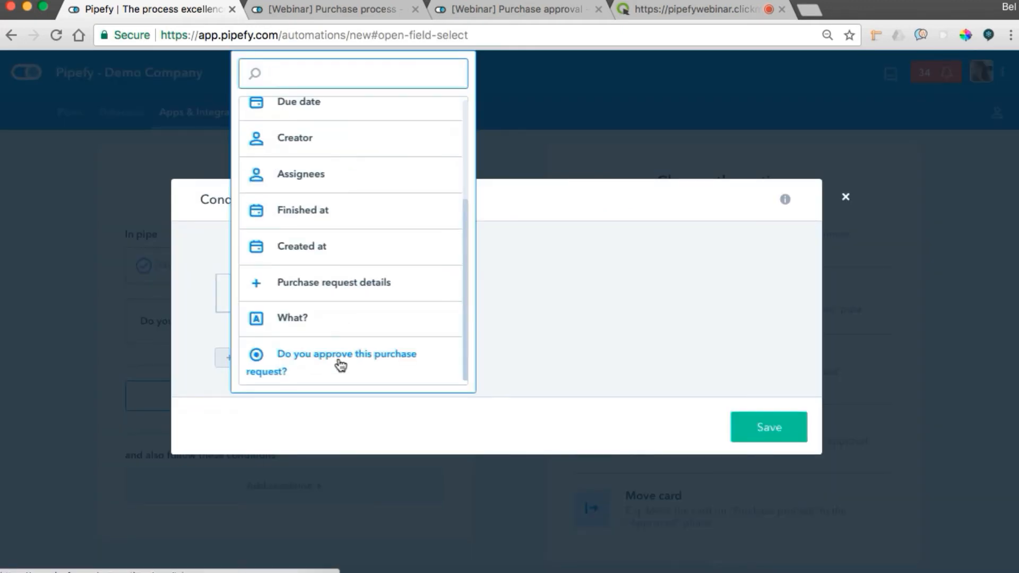
pyautogui.click(336, 355)
pyautogui.click(479, 280)
pyautogui.click(478, 289)
pyautogui.click(581, 281)
pyautogui.click(587, 290)
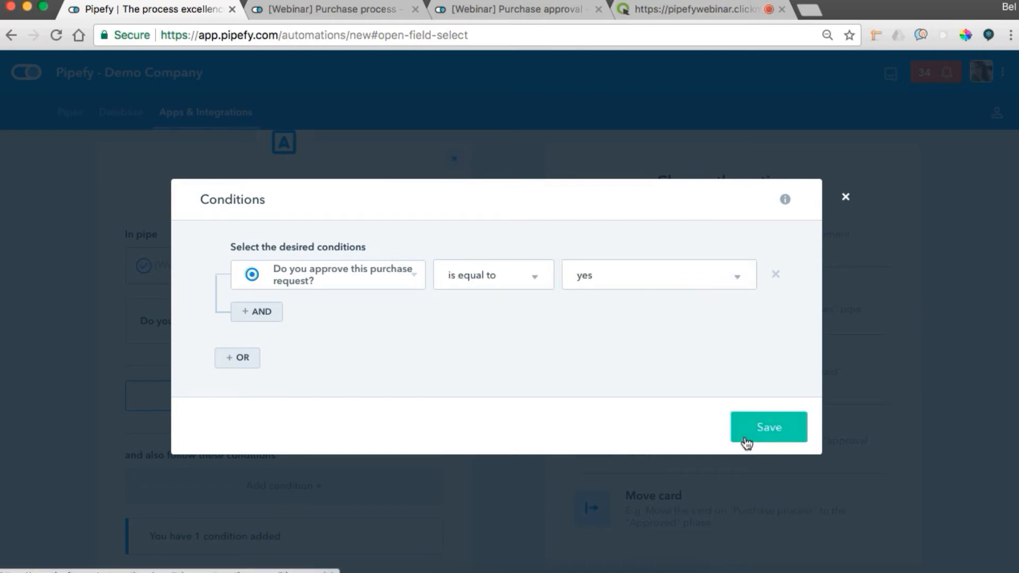
pyautogui.click(746, 438)
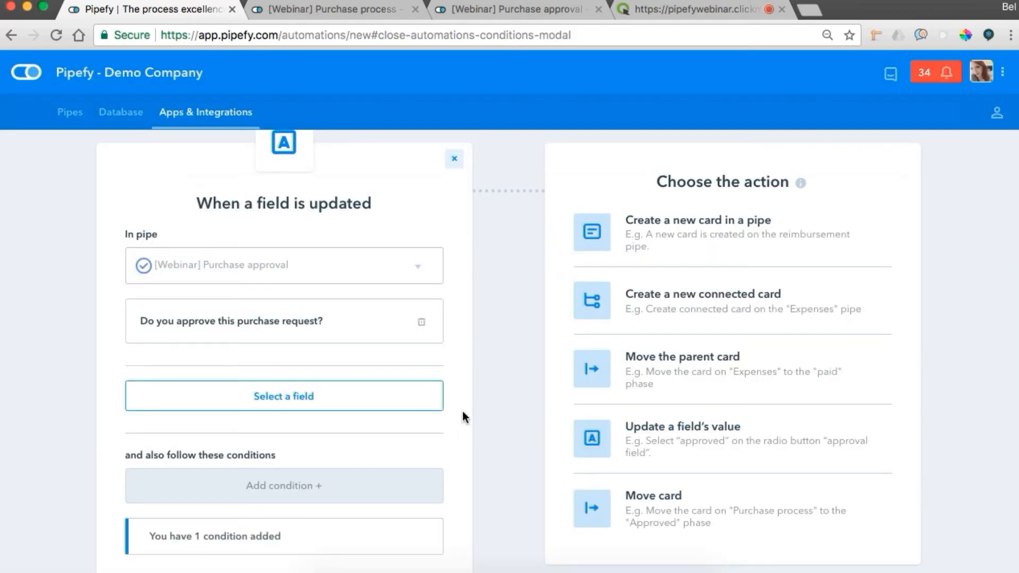
# Set the action to move the card to the Approved phase and create the automation.
pyautogui.click(641, 494)
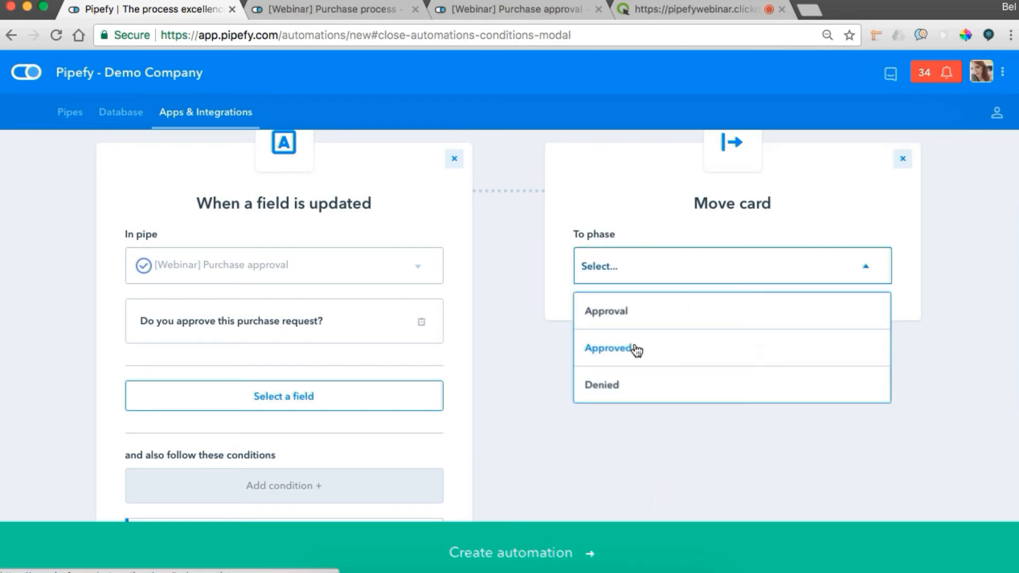
pyautogui.click(635, 347)
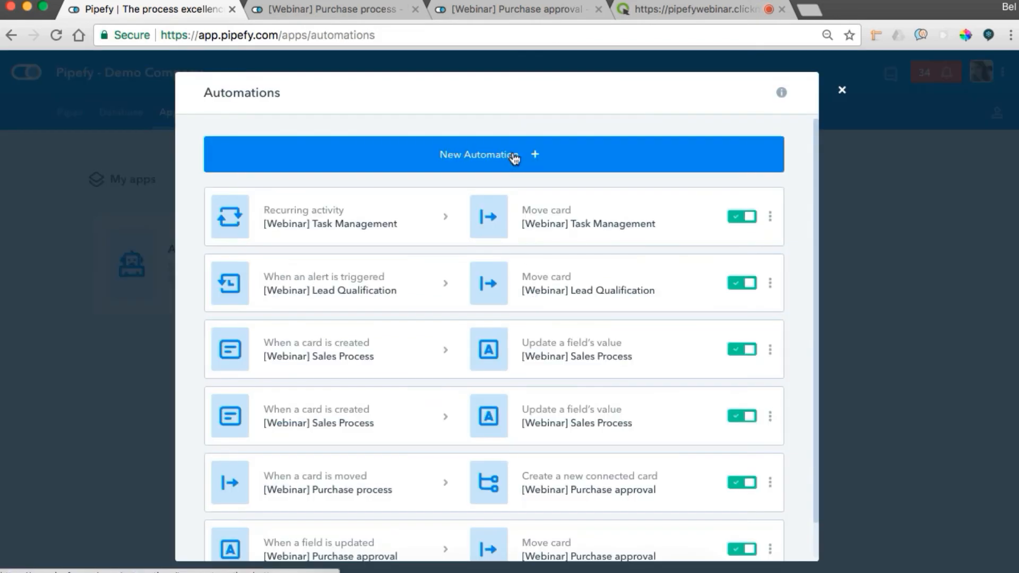
# Start another automation triggered by an update of "Do you approve this purchase request?" in the [Webinar] Purchase approval pipe.
pyautogui.click(489, 154)
pyautogui.scroll(-3, 409, 324)
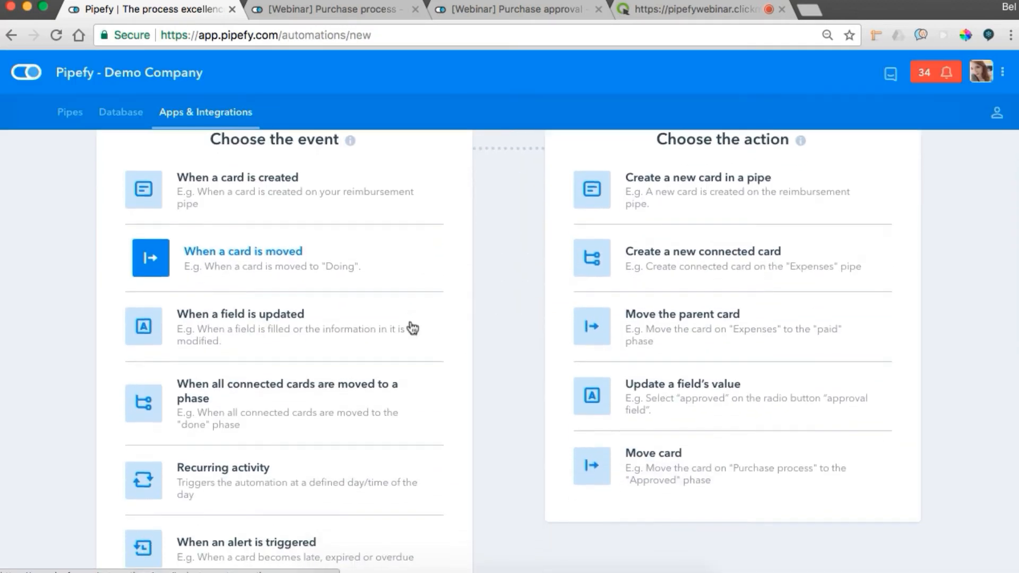
pyautogui.scroll(1, 318, 328)
pyautogui.click(262, 375)
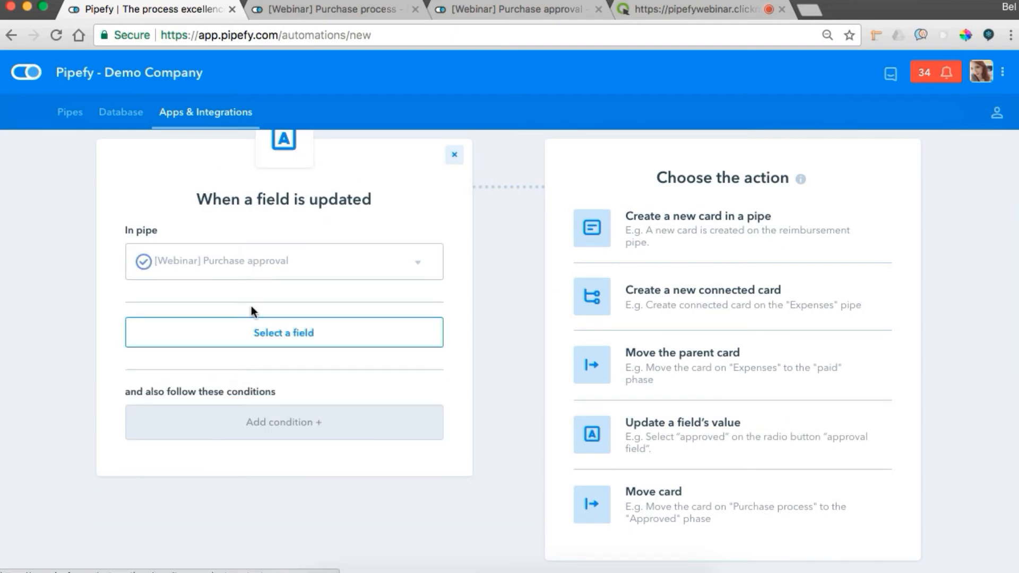
pyautogui.click(237, 340)
pyautogui.click(228, 403)
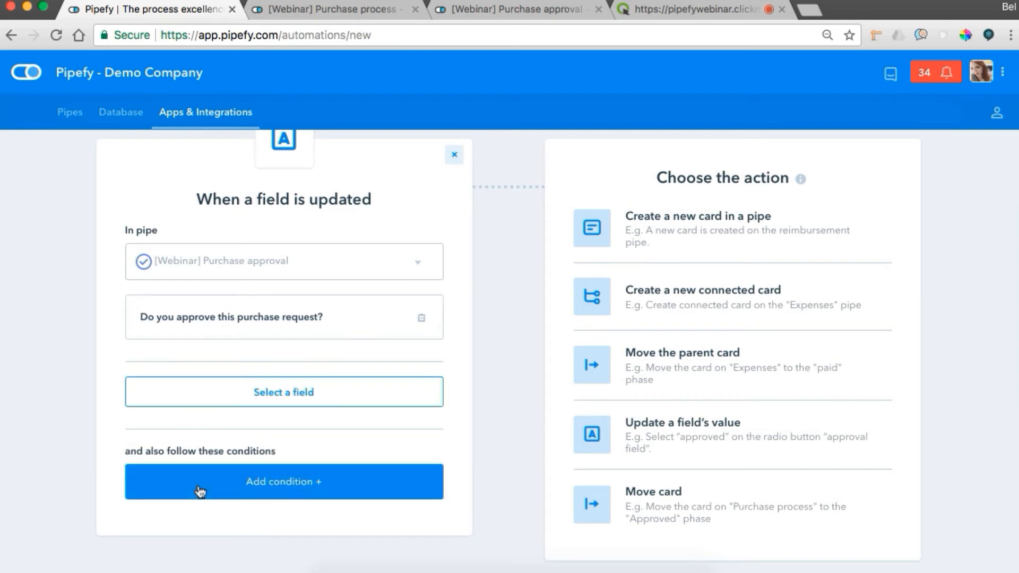
# Add and save a condition on the answer to "Do you approve this purchase request?" for this automation.
pyautogui.click(200, 491)
pyautogui.click(334, 284)
pyautogui.scroll(-3, 335, 295)
pyautogui.click(331, 358)
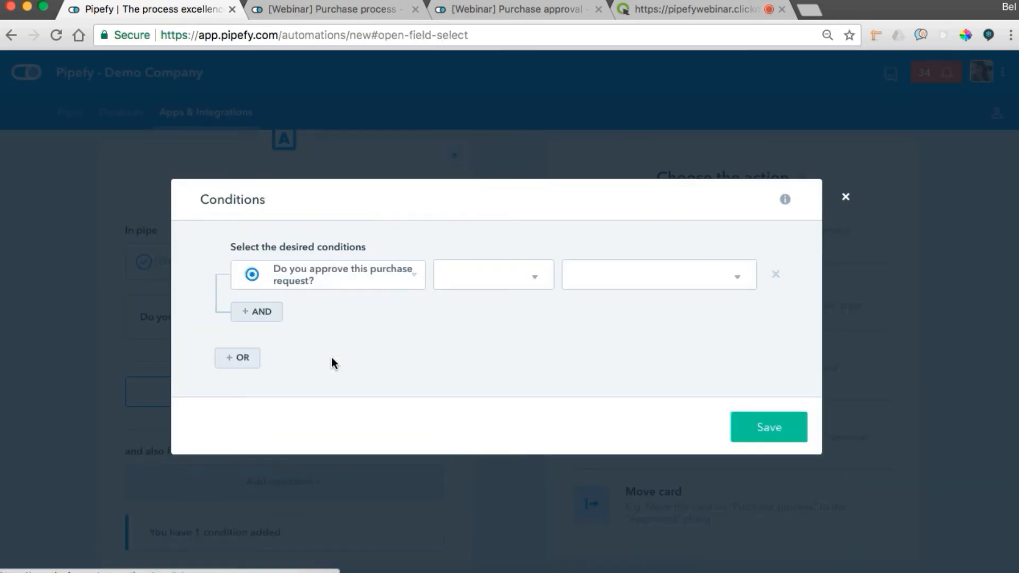
pyautogui.click(480, 277)
pyautogui.click(474, 291)
pyautogui.click(589, 276)
pyautogui.click(594, 287)
pyautogui.click(776, 431)
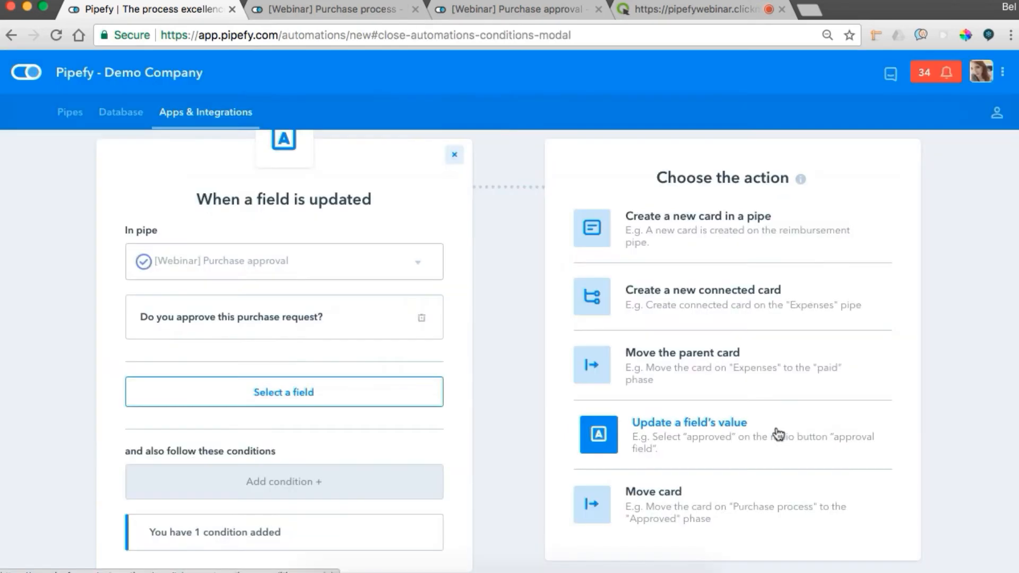
# Set the action to move the card to the Denied phase and create the automation.
pyautogui.click(599, 492)
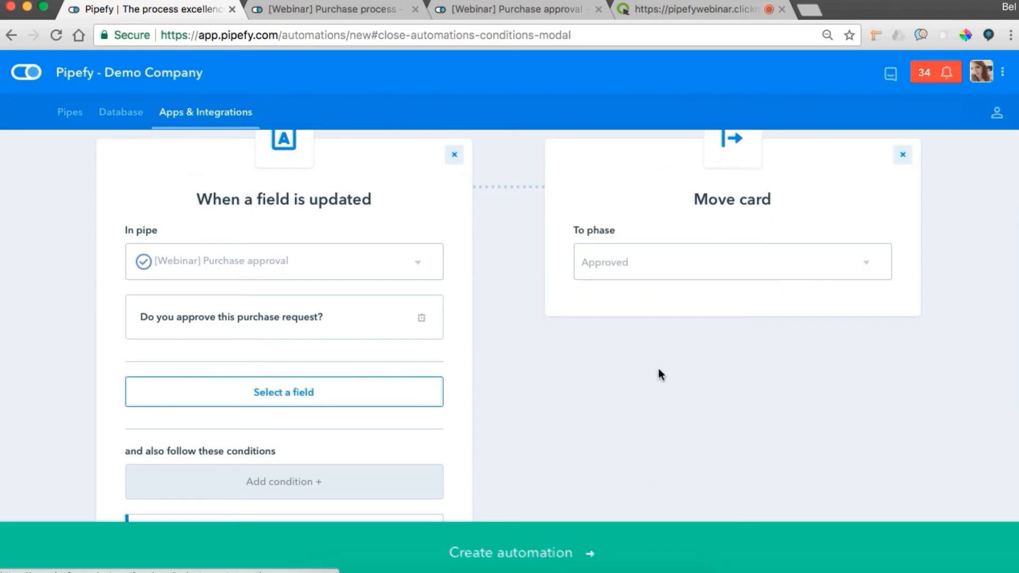
pyautogui.click(662, 278)
pyautogui.click(630, 386)
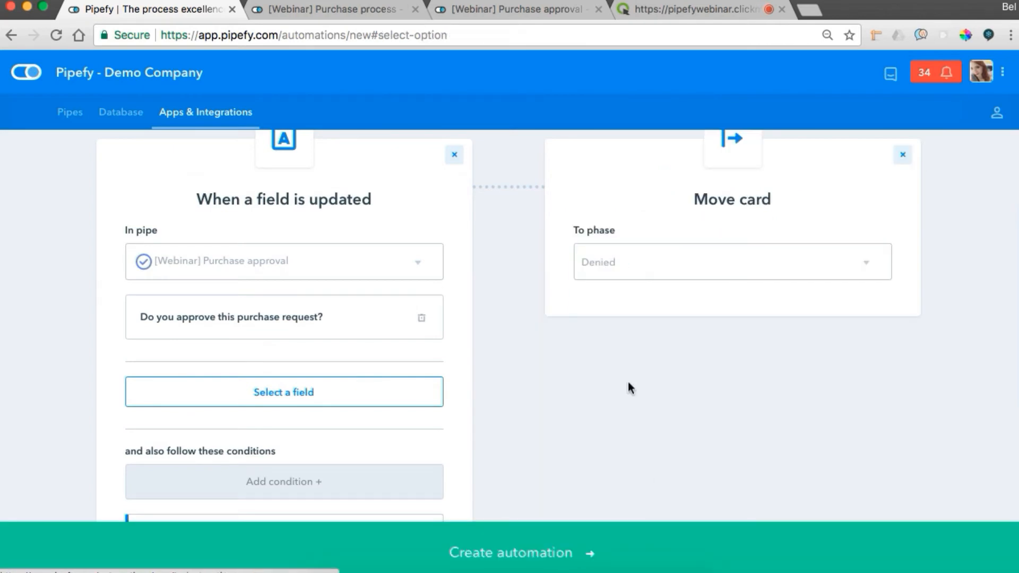
pyautogui.click(513, 553)
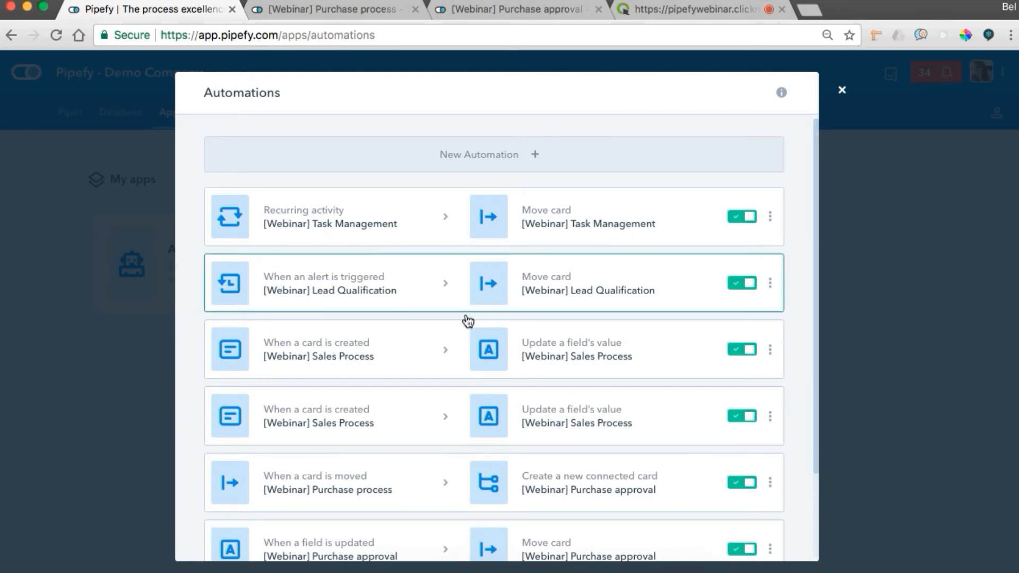
# Start a new automation triggered when a card is moved to the Approved phase in the [Webinar] Purchase approval pipe.
pyautogui.scroll(-3, 445, 371)
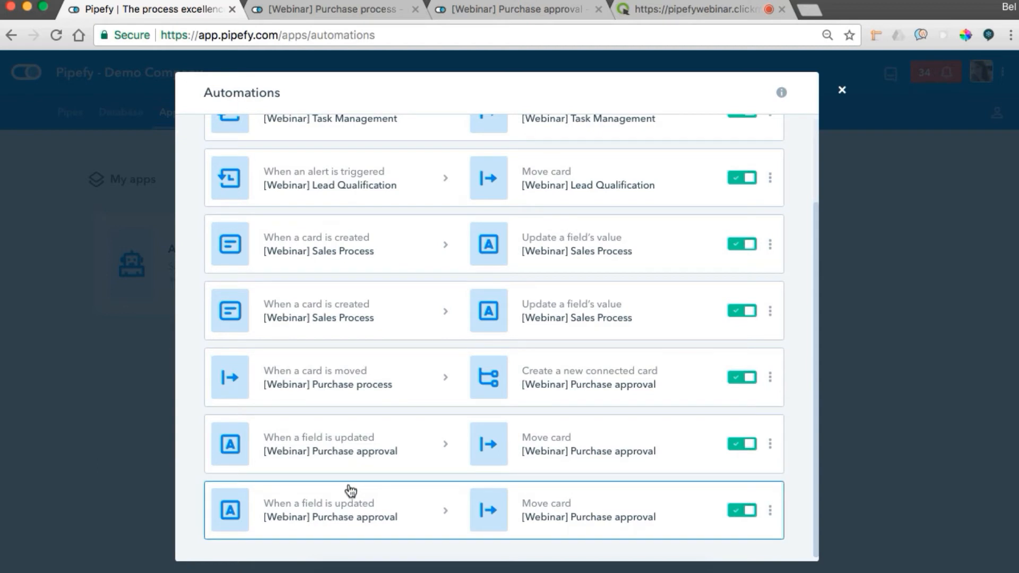
pyautogui.scroll(3, 350, 487)
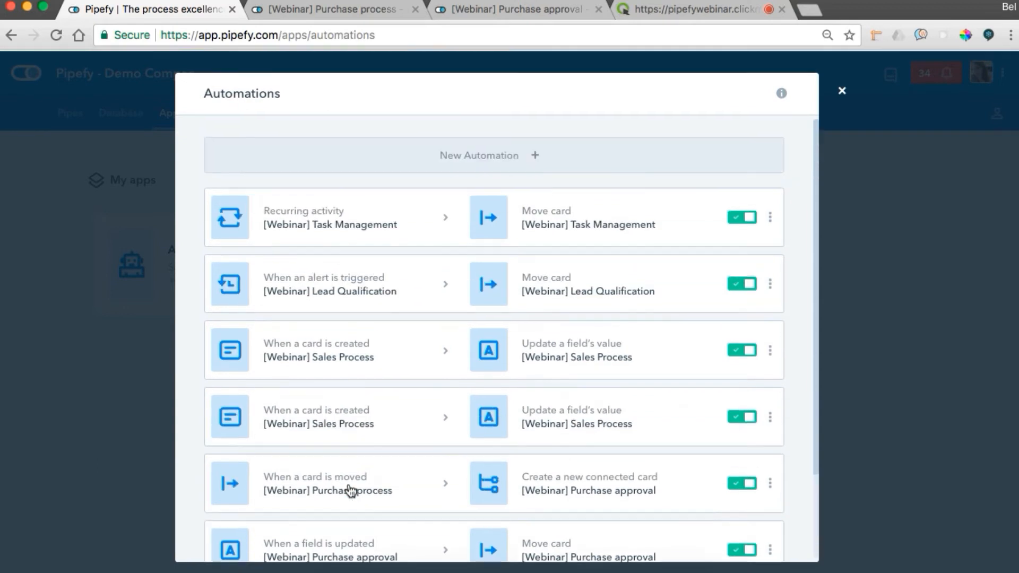
pyautogui.click(478, 155)
pyautogui.scroll(-3, 349, 332)
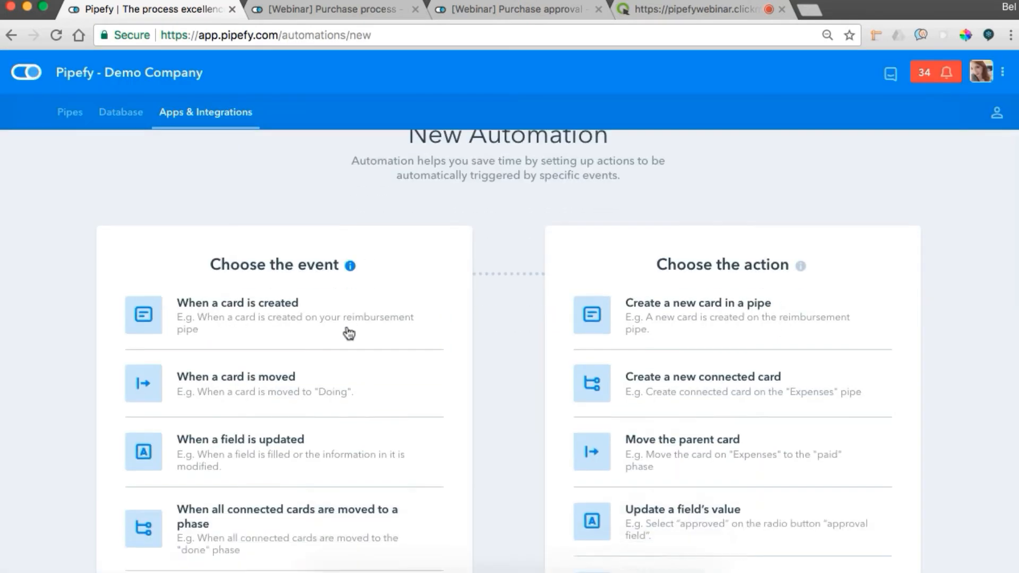
pyautogui.click(349, 333)
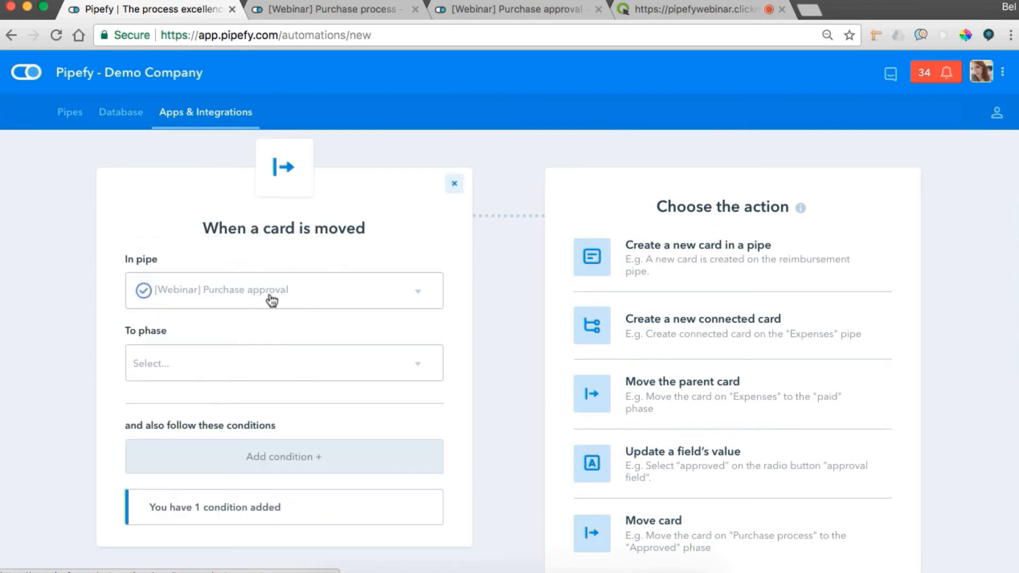
pyautogui.click(221, 361)
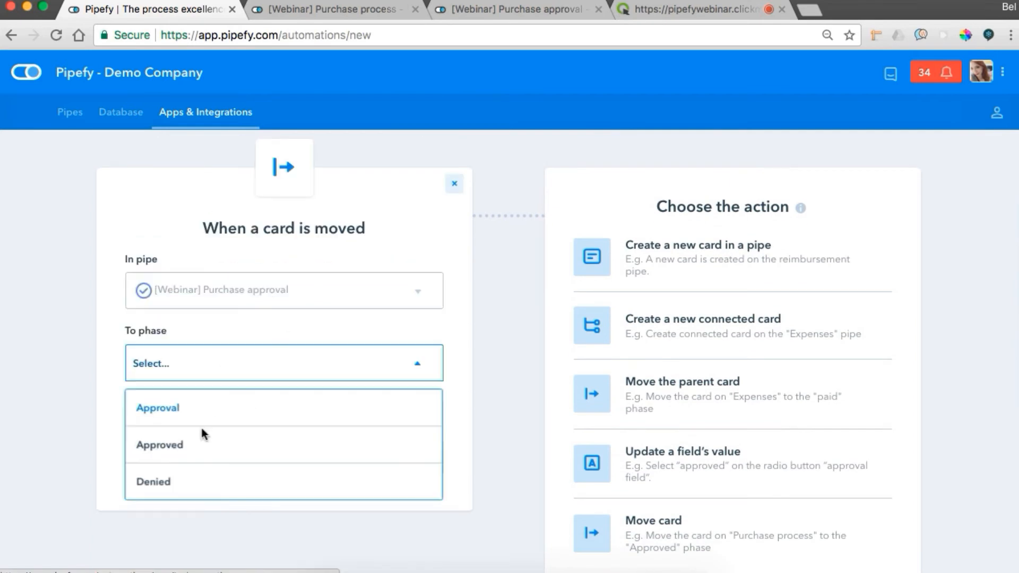
pyautogui.click(197, 448)
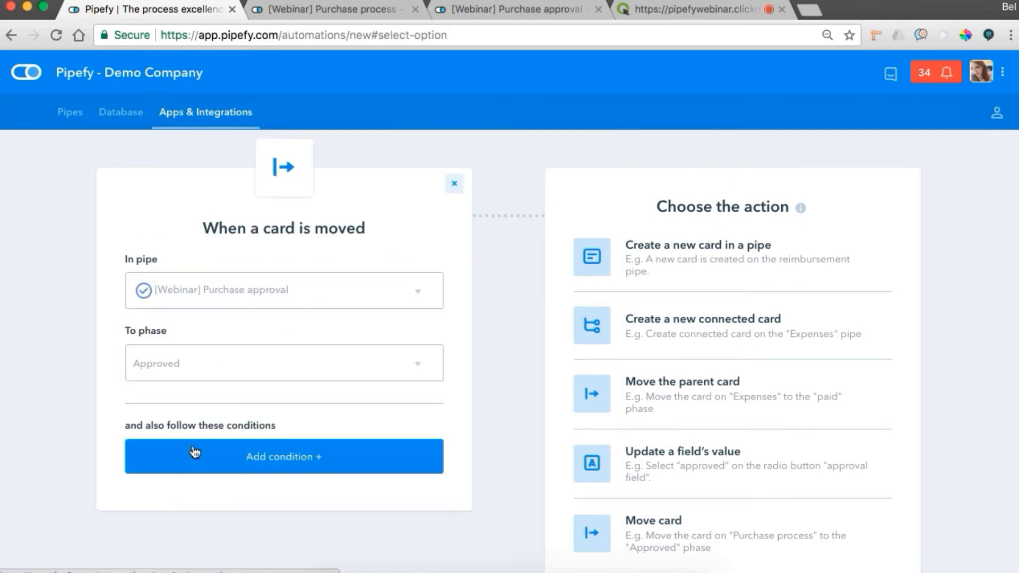
# Set the action to move the parent card to the Purchase phase of the [Webinar] Purchase process pipe and create the automation.
pyautogui.click(661, 394)
pyautogui.click(658, 295)
pyautogui.scroll(-1, 658, 412)
pyautogui.scroll(-2, 657, 409)
pyautogui.click(648, 369)
pyautogui.click(648, 365)
pyautogui.click(656, 296)
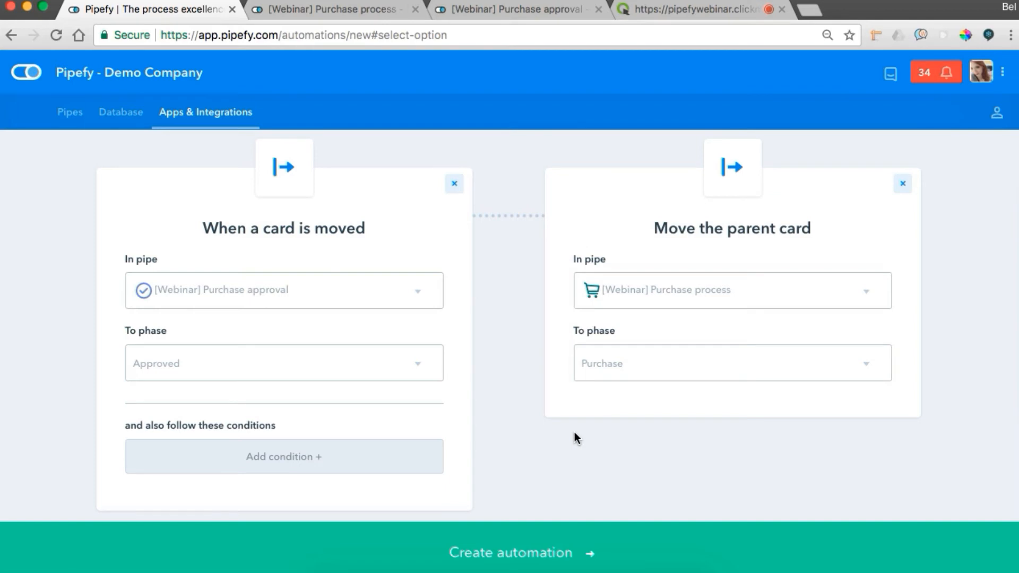
pyautogui.click(495, 552)
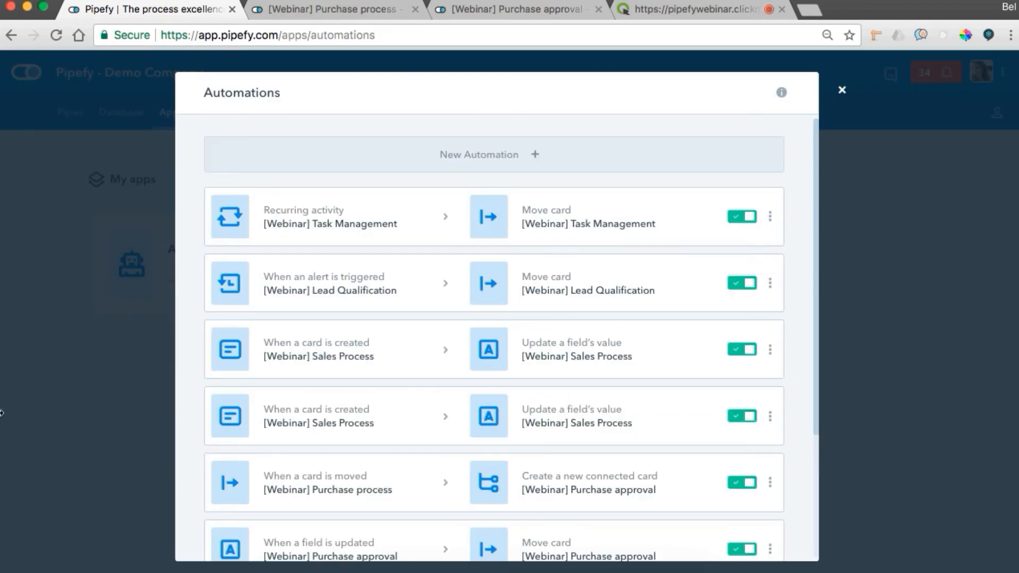
# In the [Webinar] Purchase process pipe, move the HDMI cable card from Quotation to Approval and show its connected cards.
pyautogui.click(334, 9)
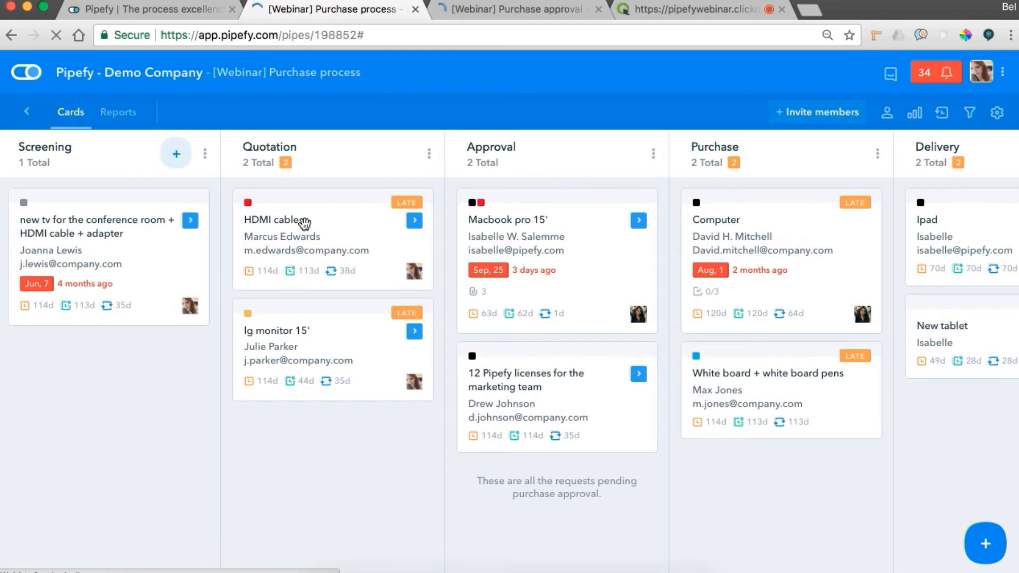
pyautogui.moveTo(315, 224); pyautogui.dragTo(555, 191)
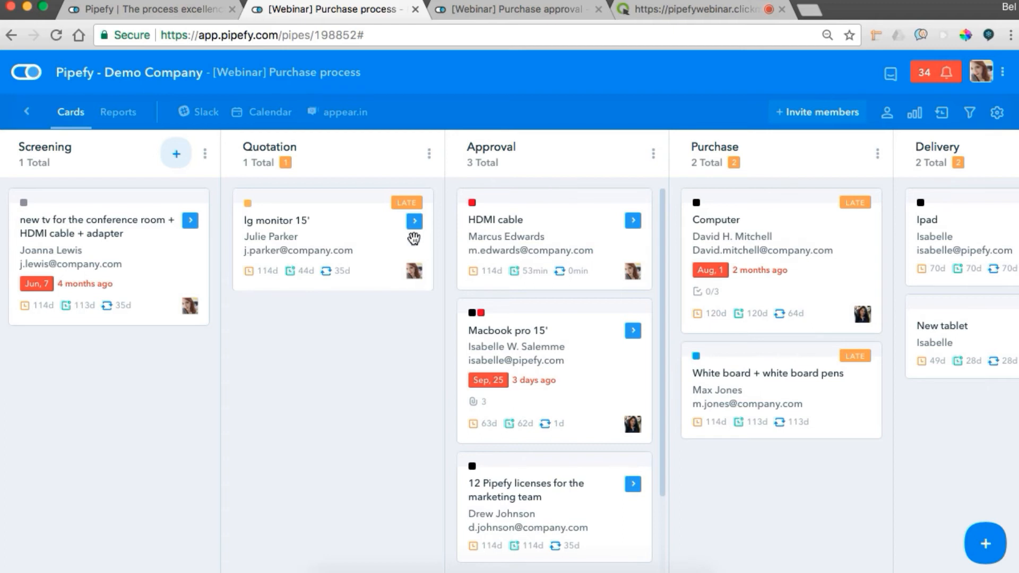
pyautogui.click(632, 221)
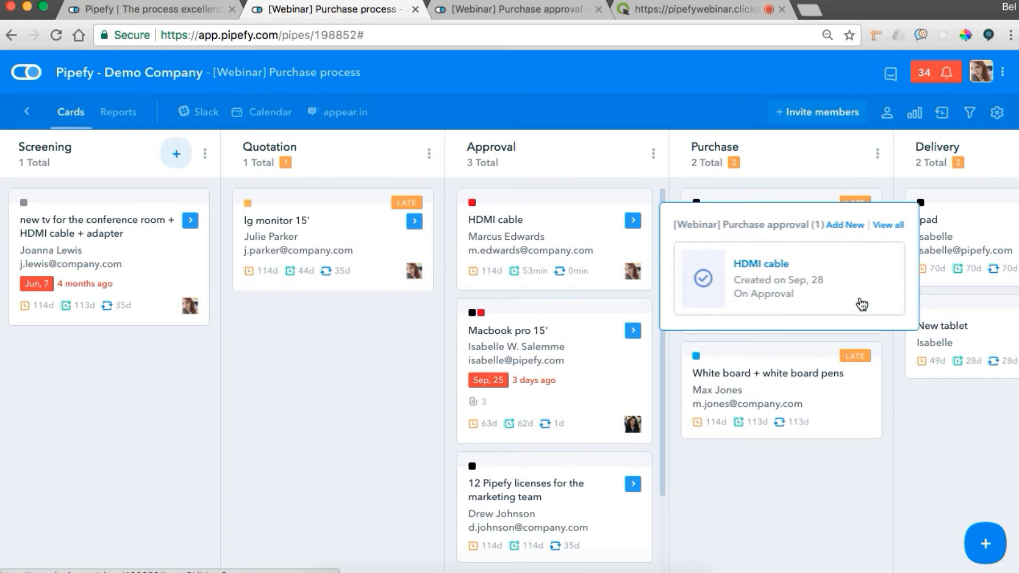
# Approve the HDMI cable card with "yes" in the [Webinar] Purchase approval pipe, then return to the [Webinar] Purchase process pipe.
pyautogui.click(492, 7)
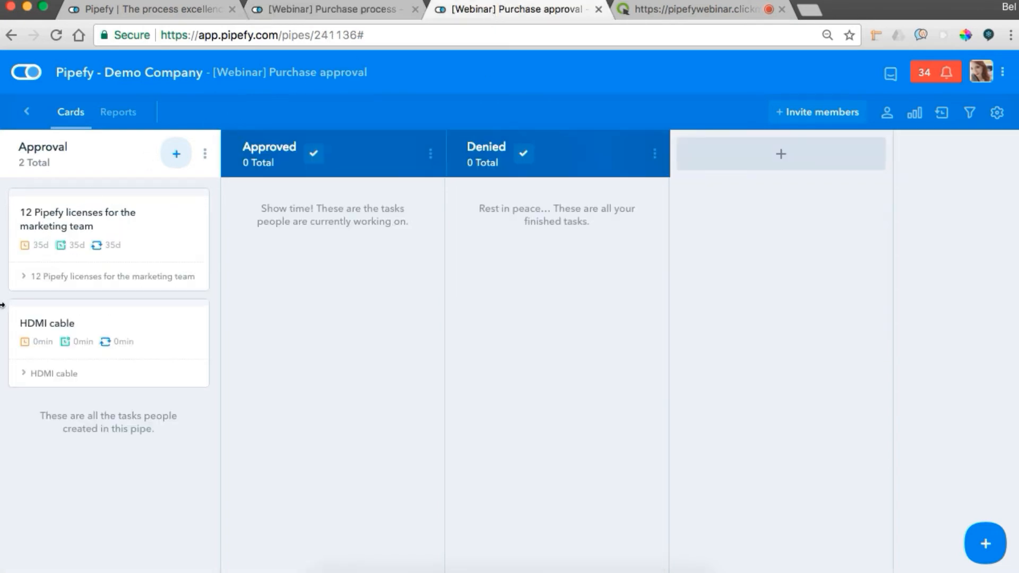
pyautogui.click(136, 330)
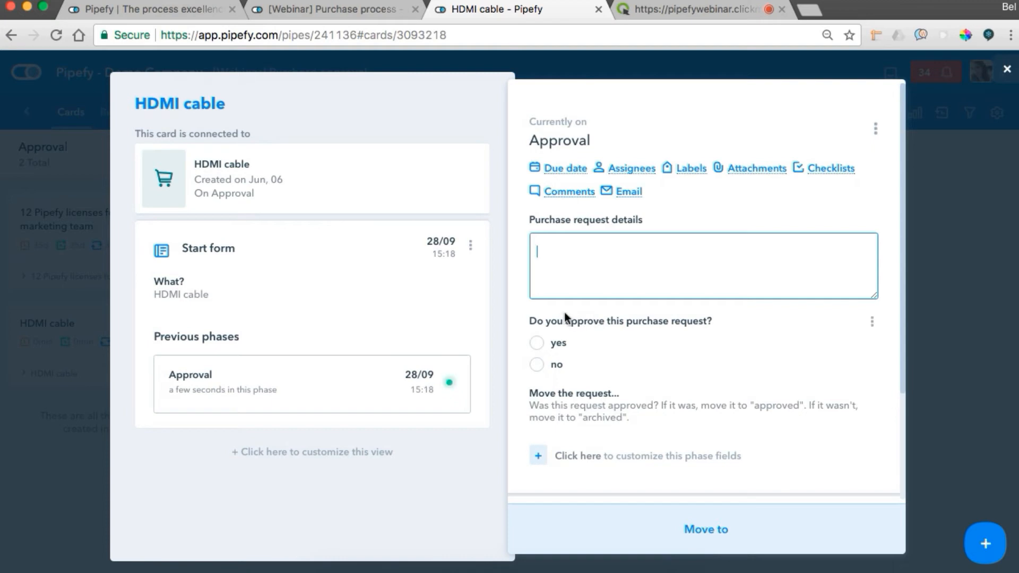
pyautogui.click(536, 343)
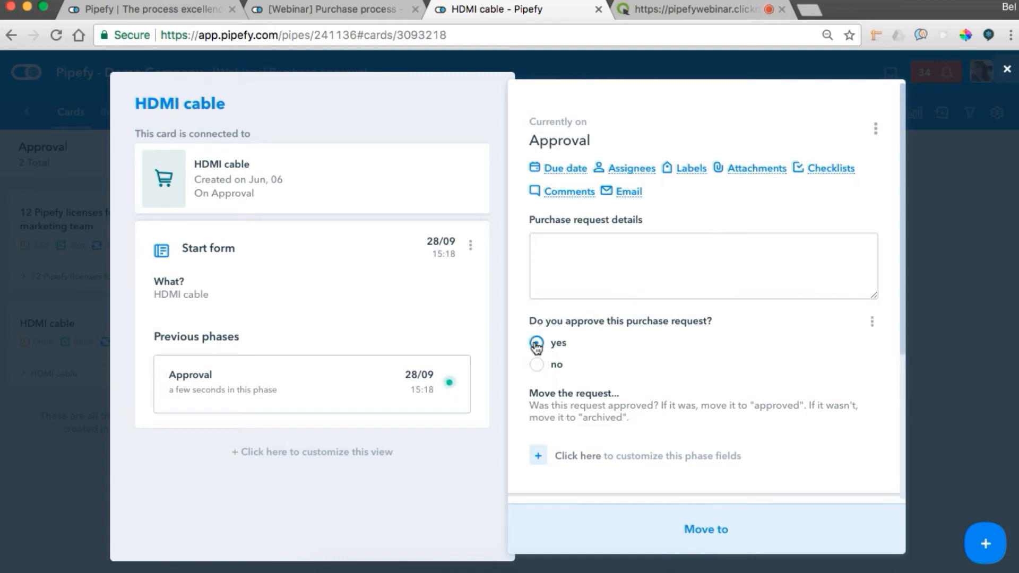
pyautogui.click(981, 295)
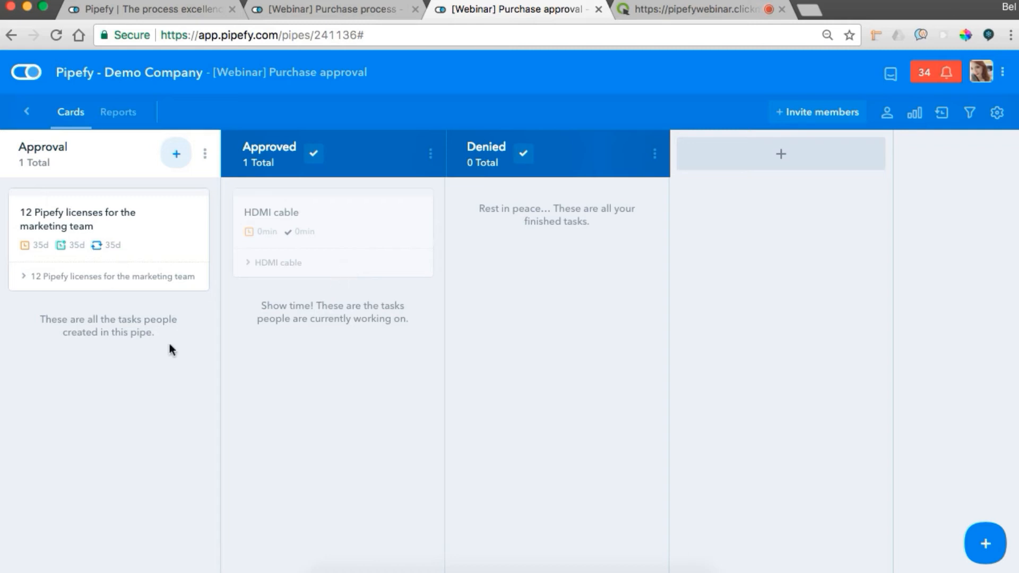
pyautogui.click(386, 16)
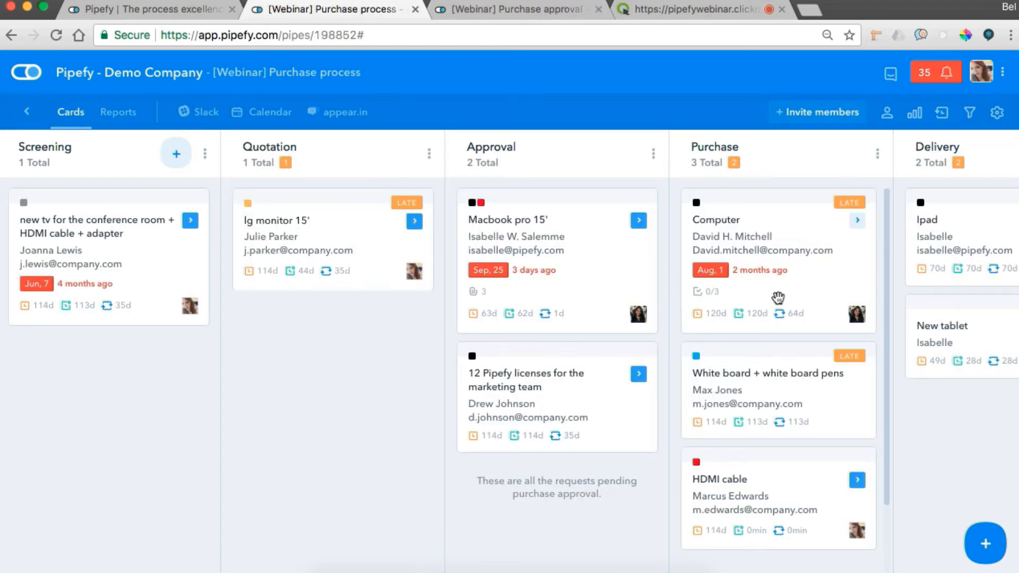
# Close the purchase pipes and open the Automations list, with the [Webinar] Task Management pipe in a separate tab.
pyautogui.scroll(-2, 778, 297)
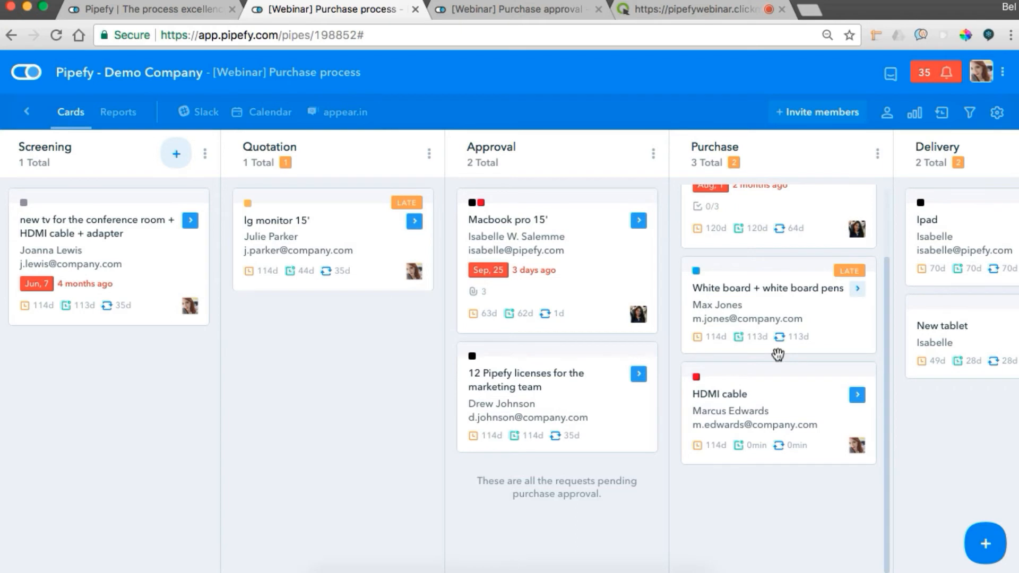
pyautogui.click(416, 9)
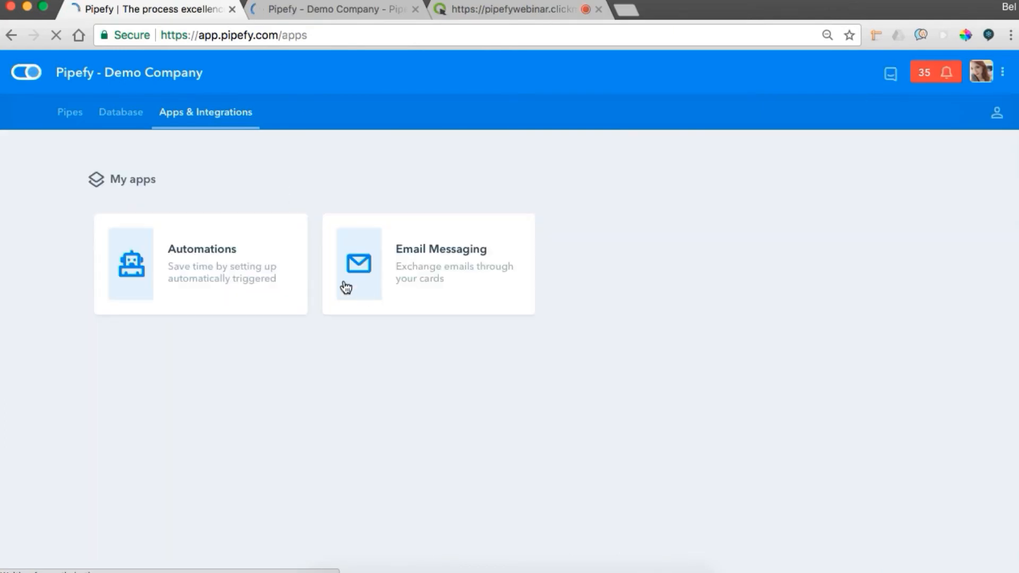
pyautogui.click(206, 265)
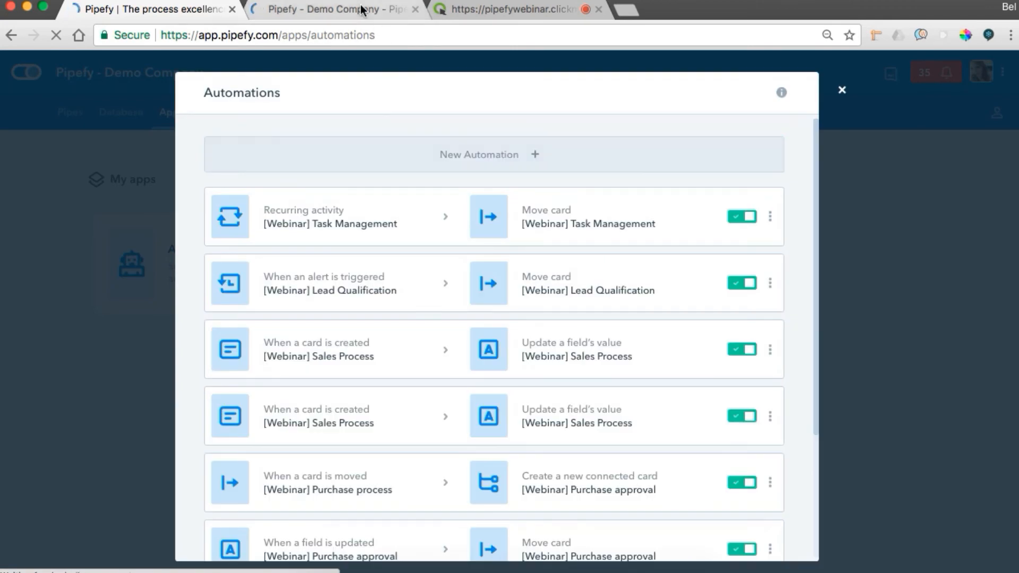
pyautogui.click(361, 10)
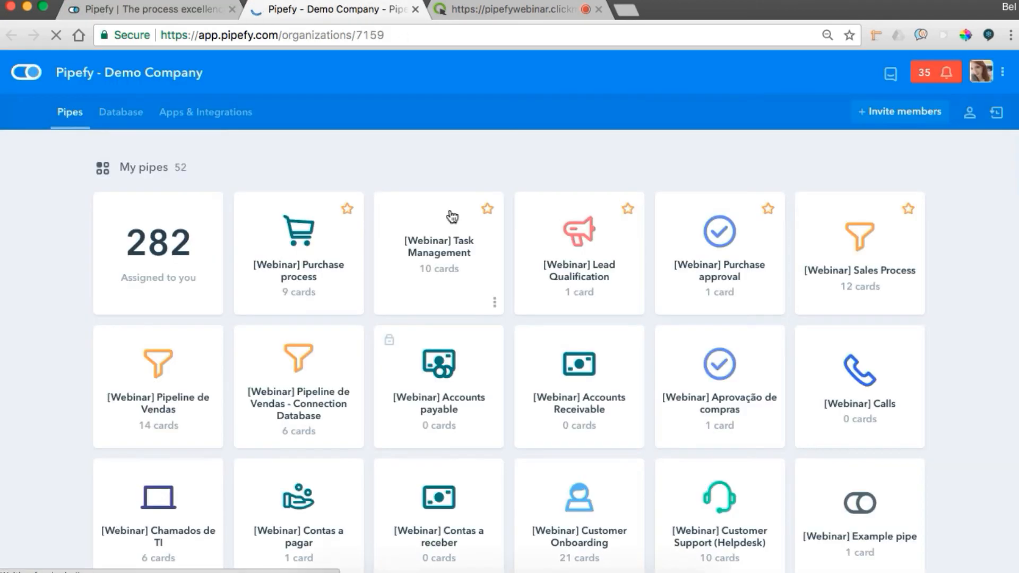
pyautogui.keyDown('super'); pyautogui.click(452, 216); pyautogui.keyUp('super')
pyautogui.click(212, 10)
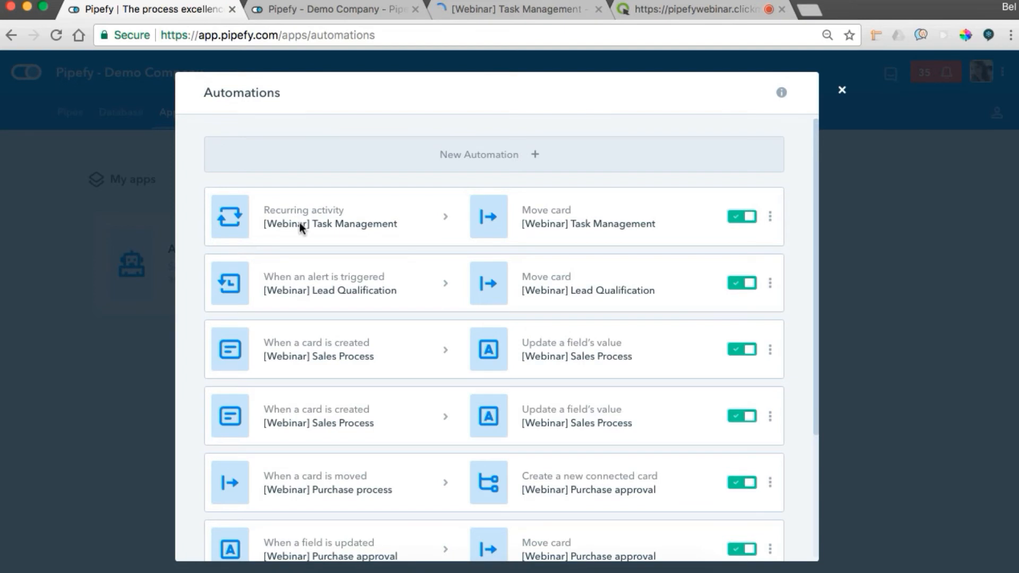
# Open the recurring activity automation of [Webinar] Task Management and review its schedule, scenario and target phase.
pyautogui.click(364, 223)
pyautogui.scroll(-2, 388, 259)
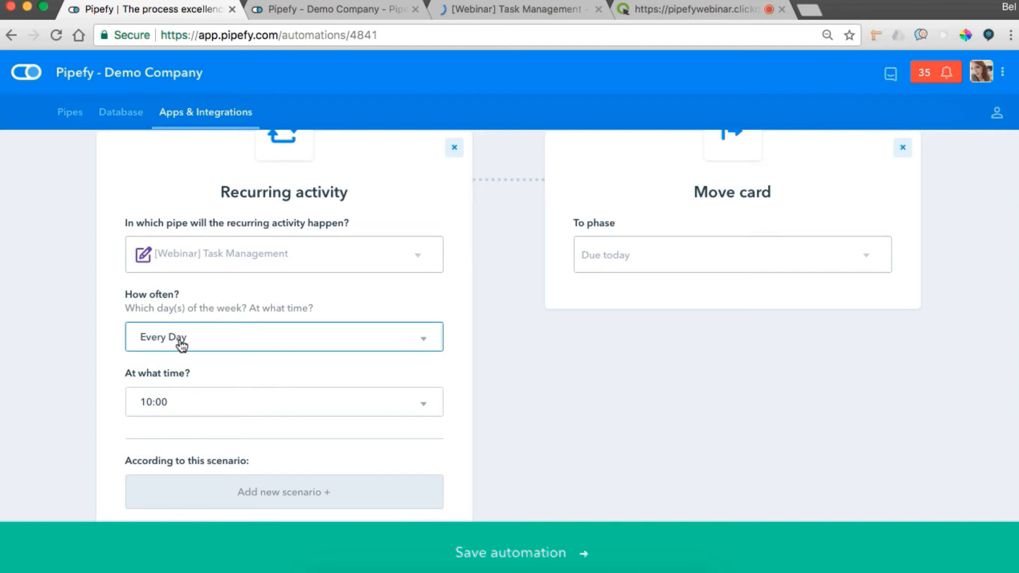
pyautogui.scroll(-2, 183, 412)
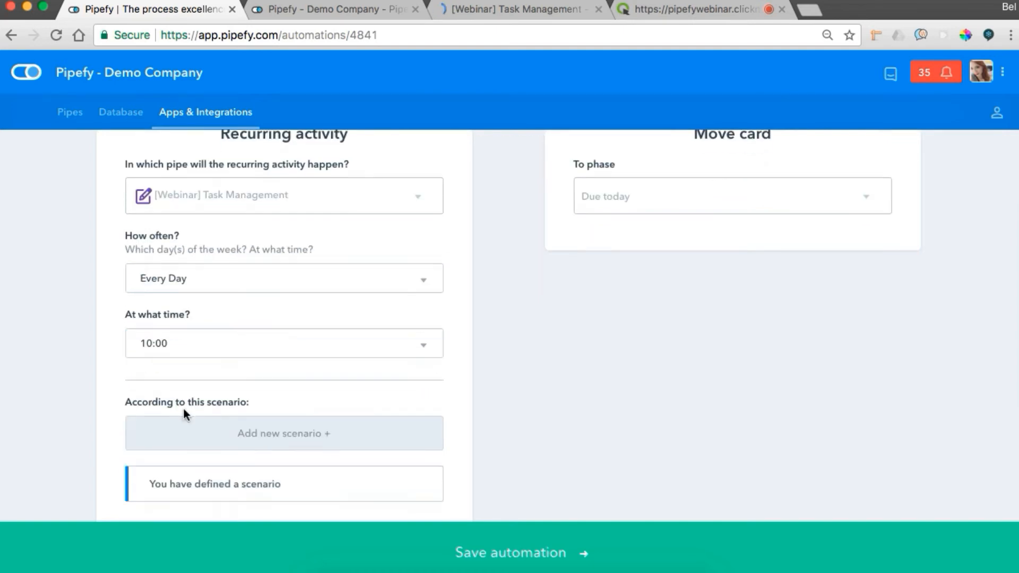
pyautogui.scroll(-1, 184, 409)
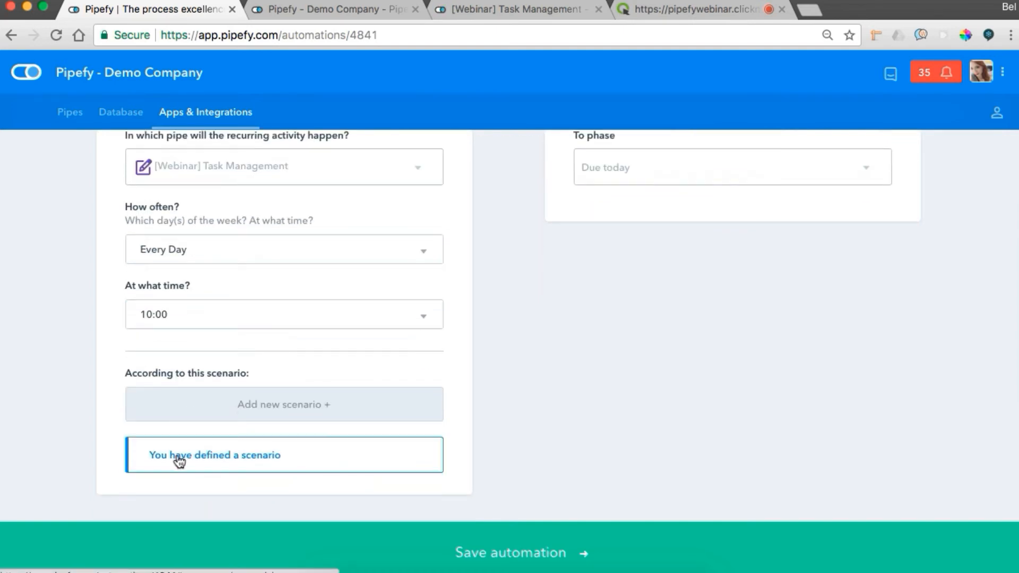
# Examine the due date filter and other filter options in the recurring automation's defined scenario, then close it without changes.
pyautogui.click(179, 461)
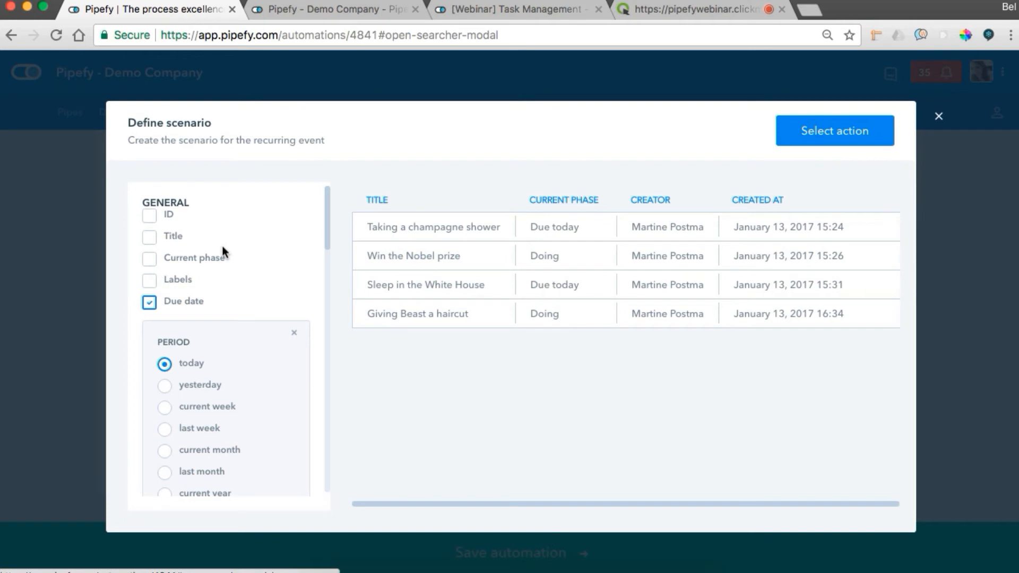
pyautogui.scroll(-3, 222, 246)
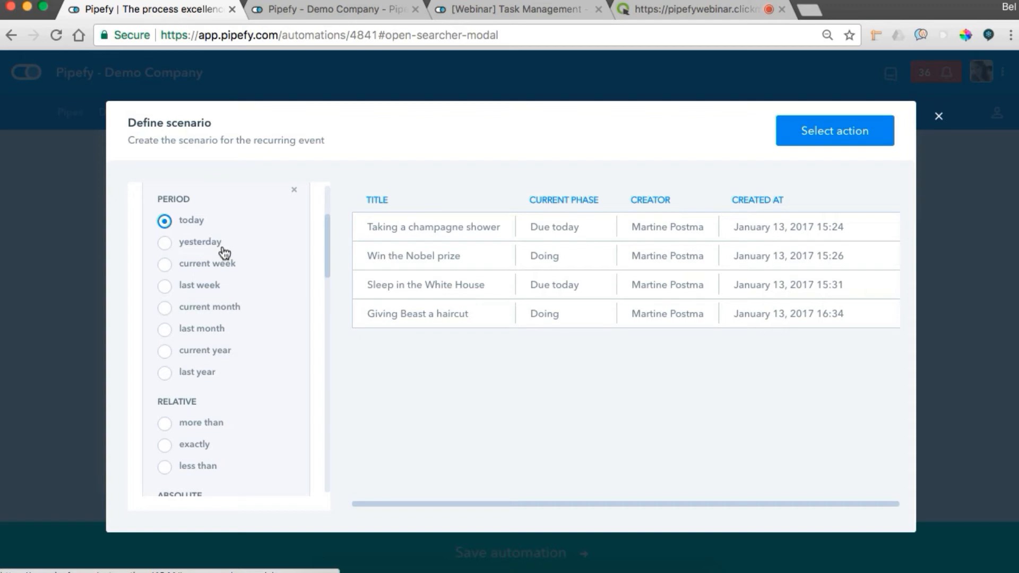
pyautogui.scroll(-1, 224, 252)
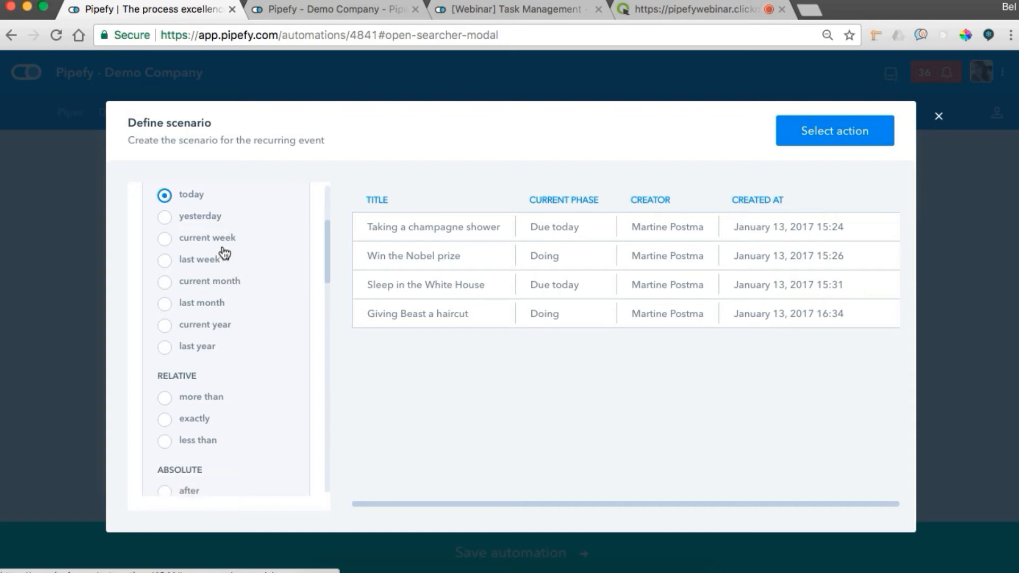
pyautogui.scroll(2, 223, 252)
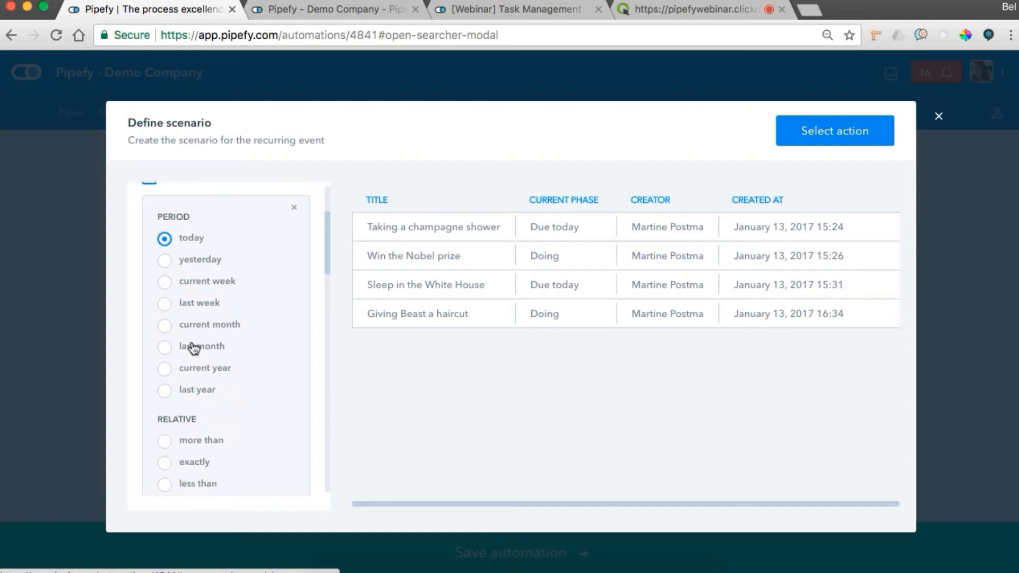
pyautogui.scroll(-8, 194, 346)
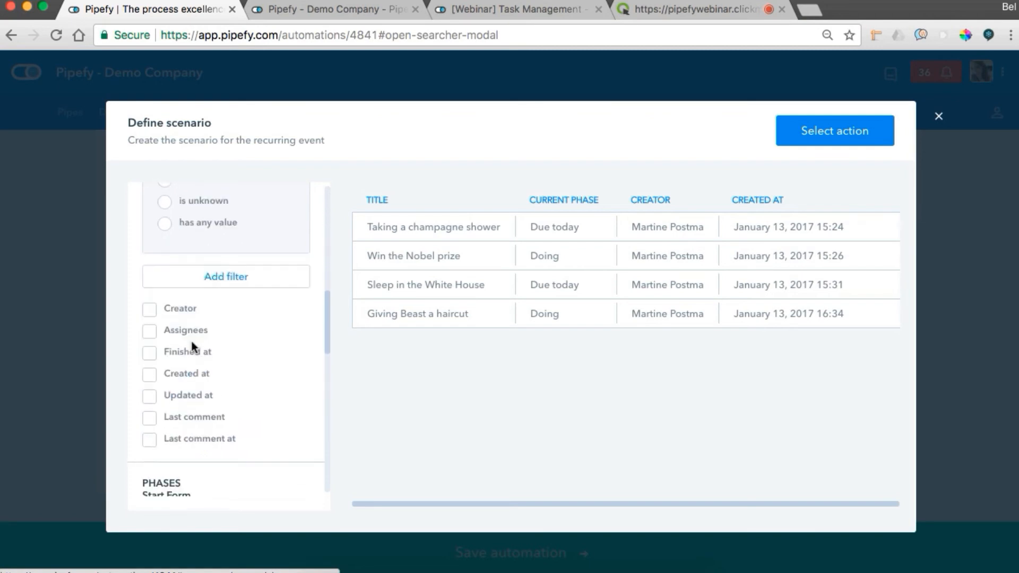
pyautogui.scroll(-2, 223, 365)
pyautogui.scroll(6, 223, 361)
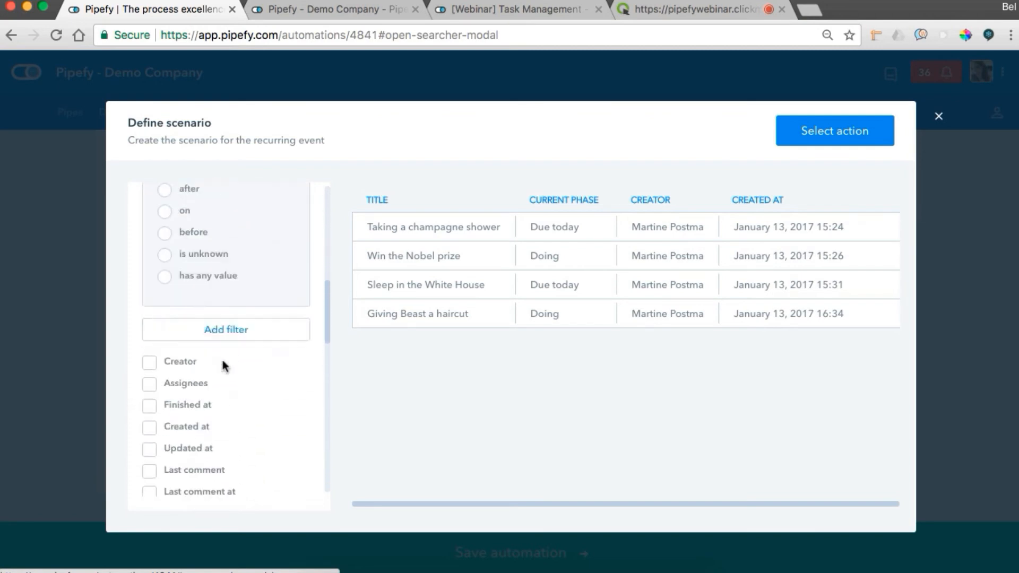
pyautogui.click(863, 150)
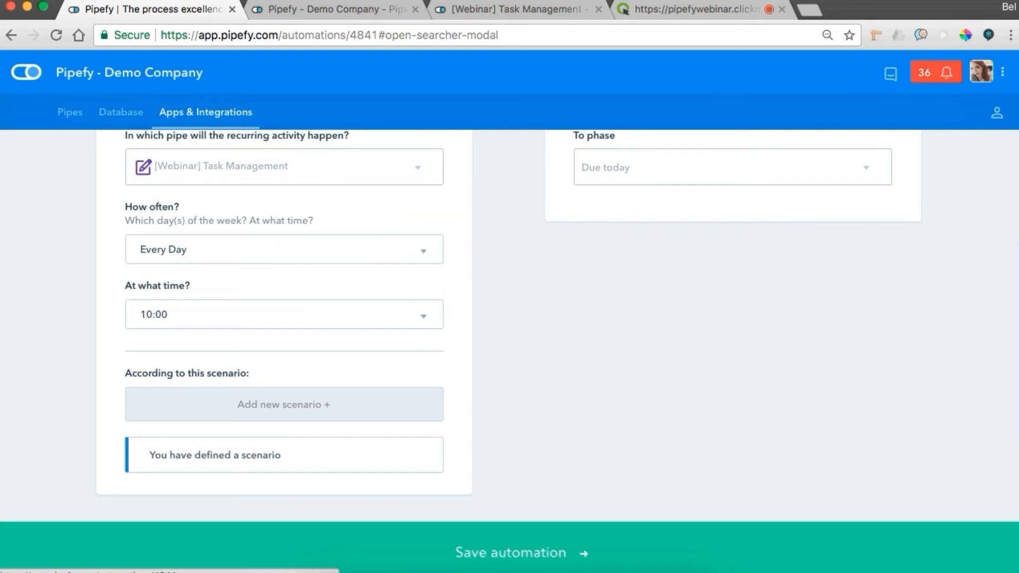
pyautogui.scroll(3, 387, 254)
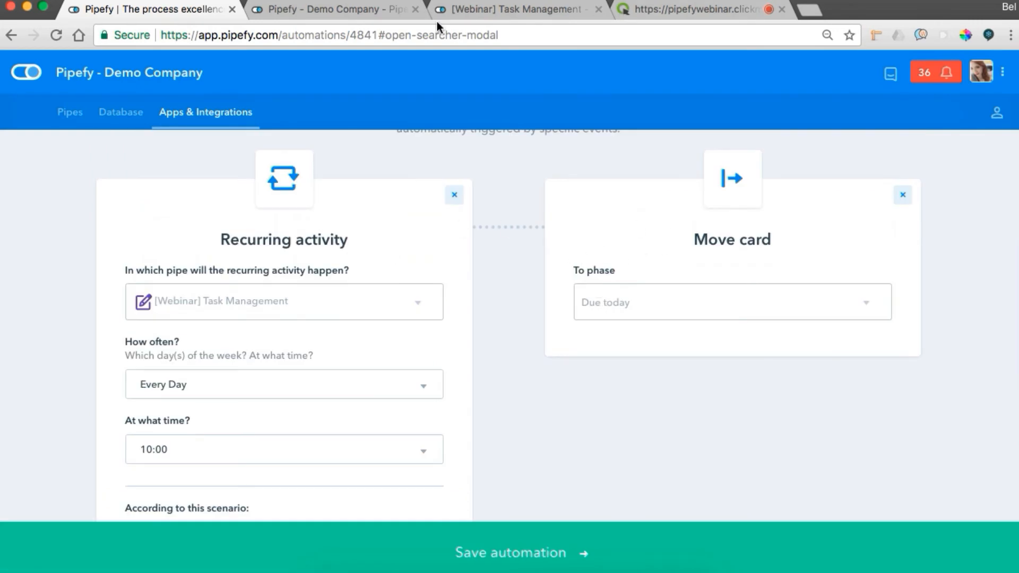
# In the [Webinar] Task Management pipe, check the assignee setting of the Due today phase and return to its cards.
pyautogui.click(473, 12)
pyautogui.hscroll(2, 610, 226)
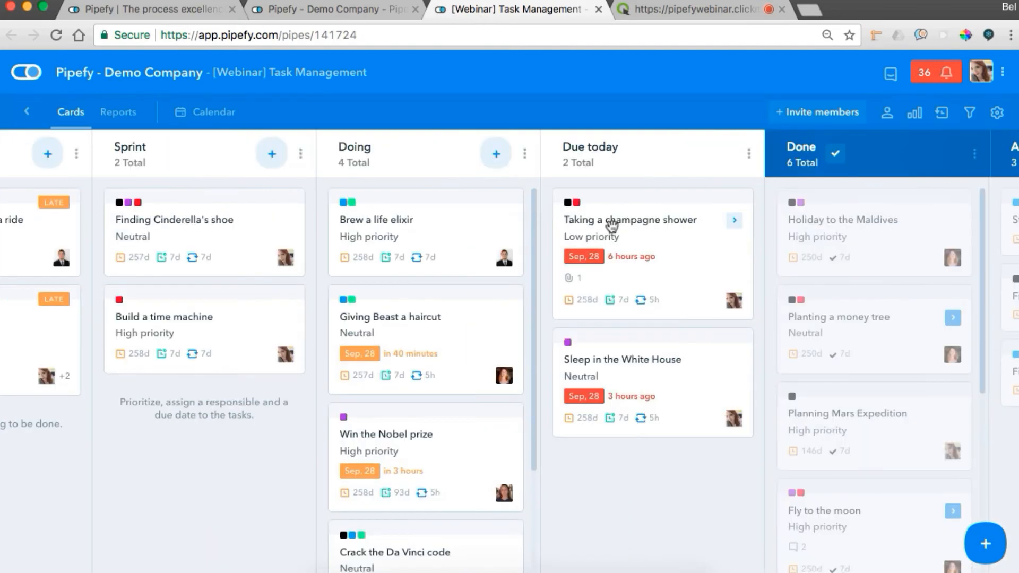
pyautogui.click(749, 154)
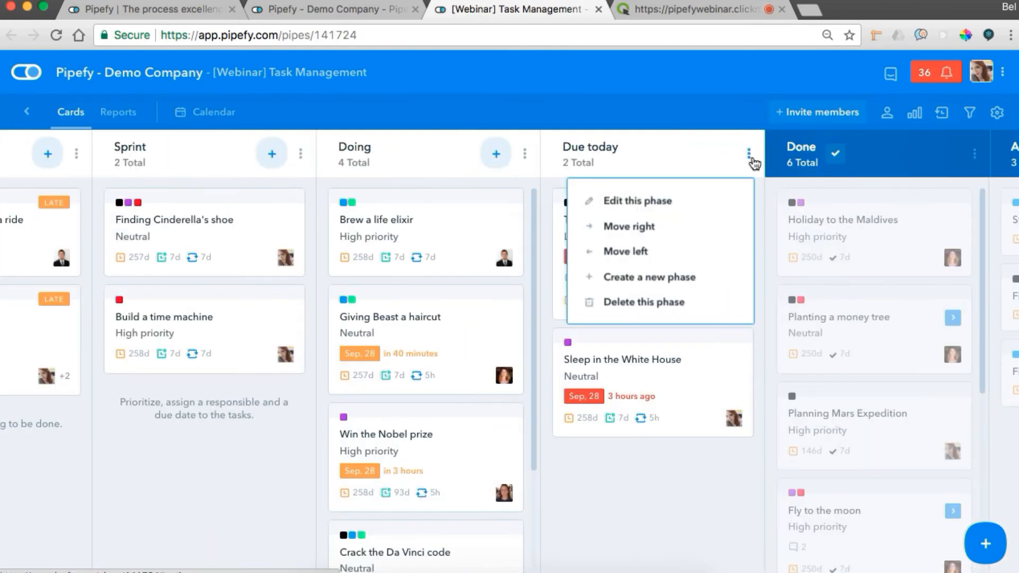
pyautogui.click(611, 200)
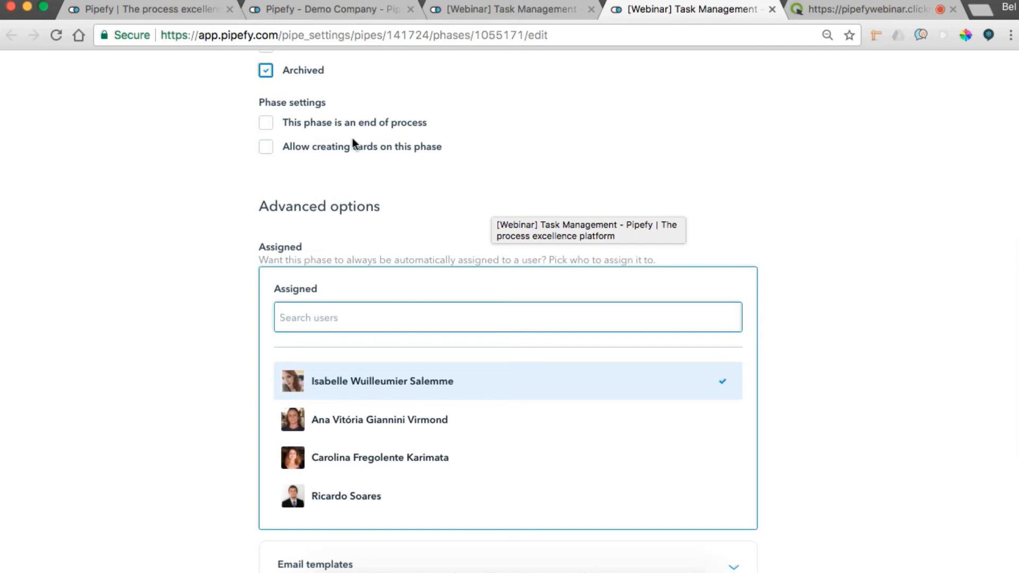
pyautogui.click(771, 10)
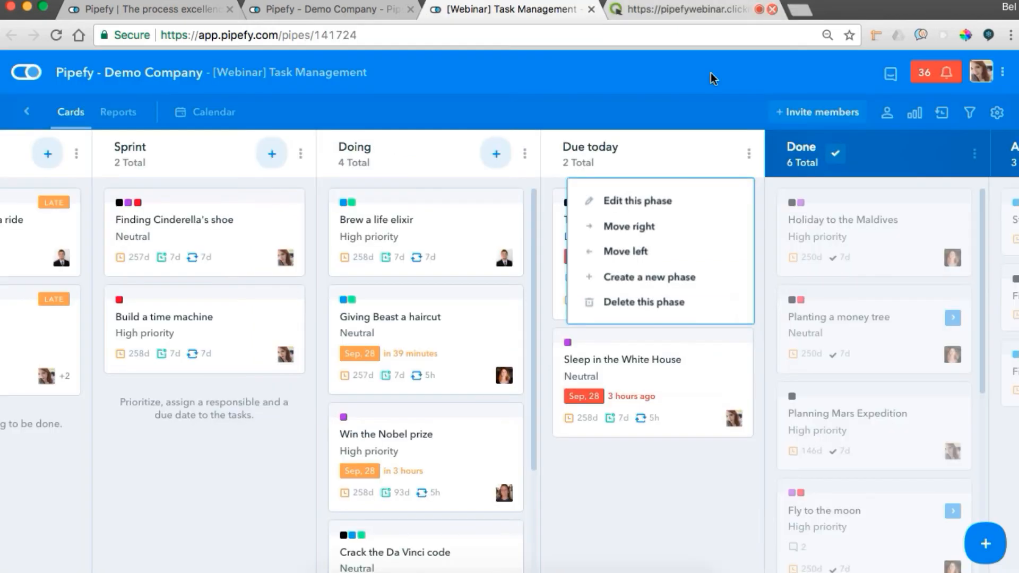
pyautogui.click(670, 154)
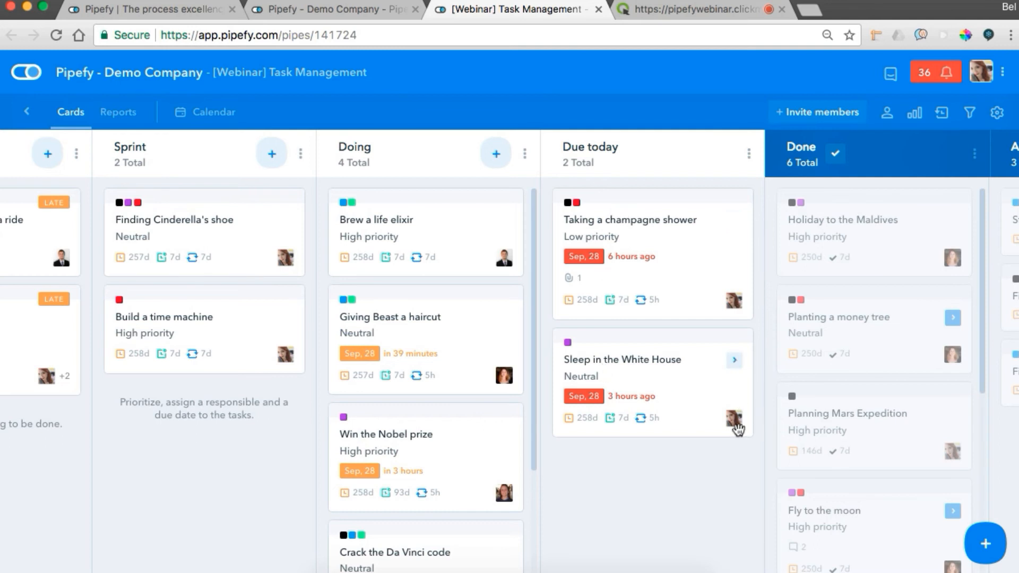
# Close the Task Management pipe, open the [Webinar] Sales Process pipe in its own tab, and return to the Automations list.
pyautogui.press('super+w')
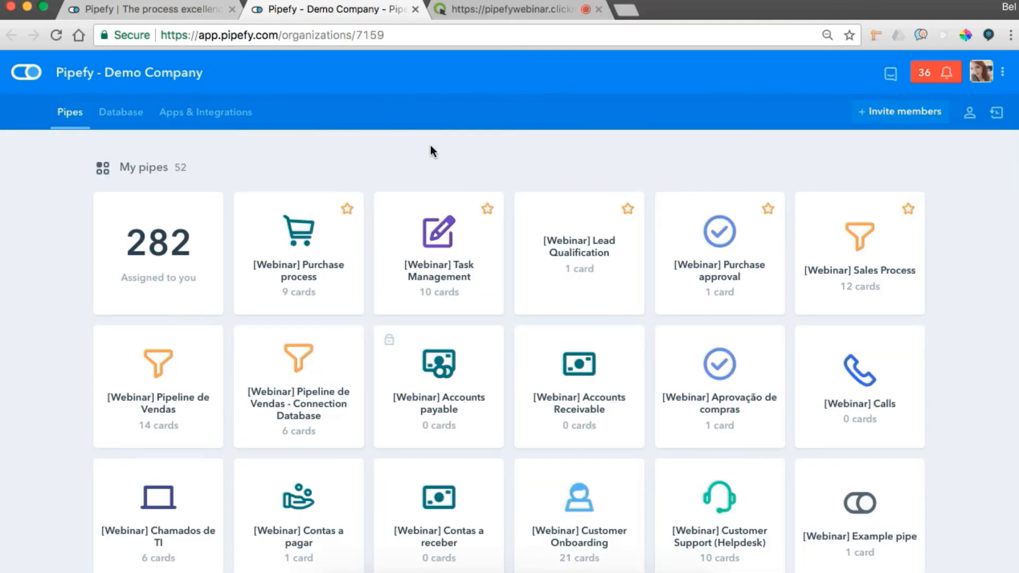
pyautogui.keyDown('super'); pyautogui.click(853, 229); pyautogui.keyUp('super')
pyautogui.click(173, 9)
pyautogui.scroll(-5, 401, 384)
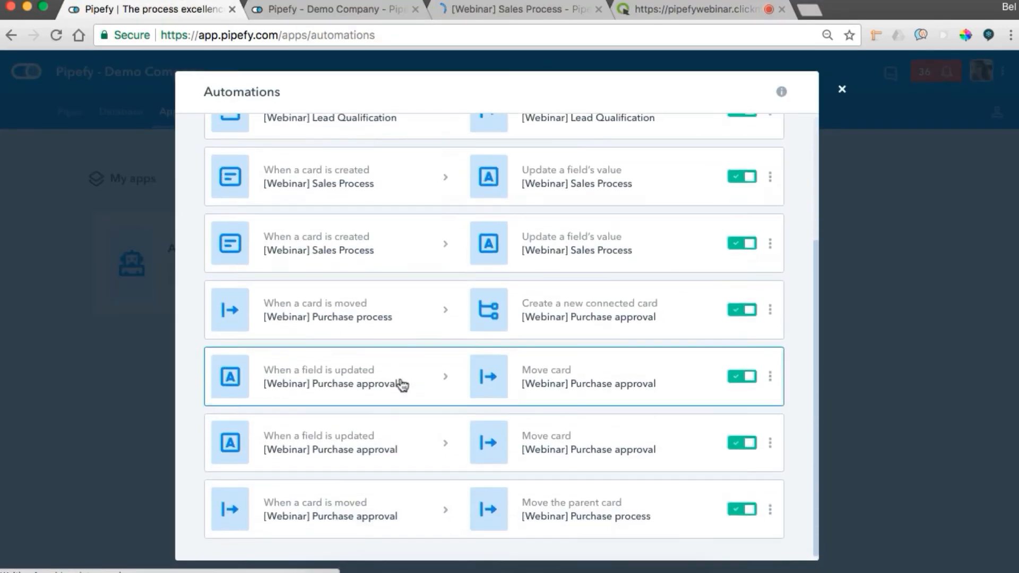
pyautogui.scroll(5, 402, 384)
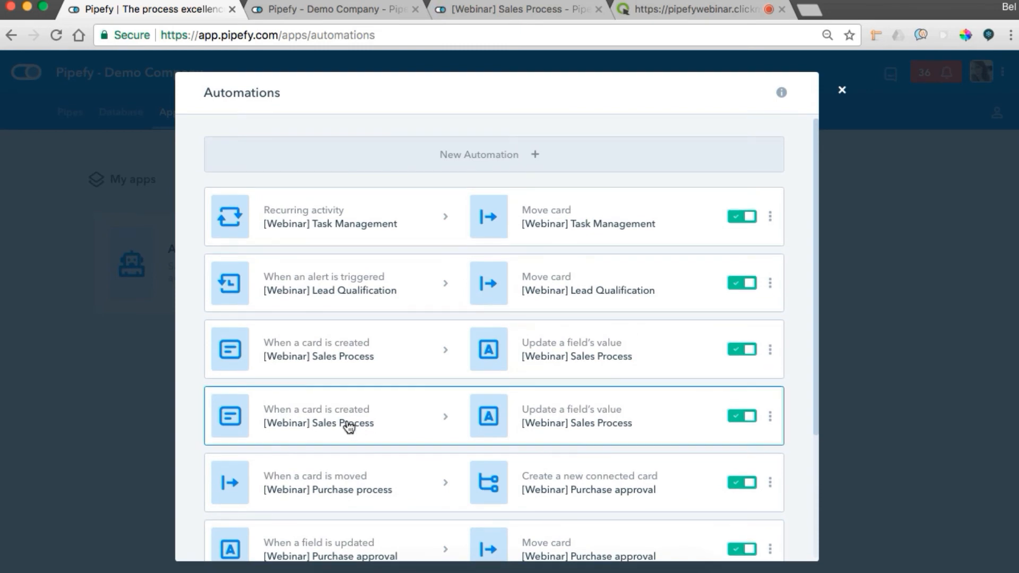
# Open the second listed [Webinar] Sales Process card-creation automation and inspect its deal value condition and assigned team member.
pyautogui.click(349, 427)
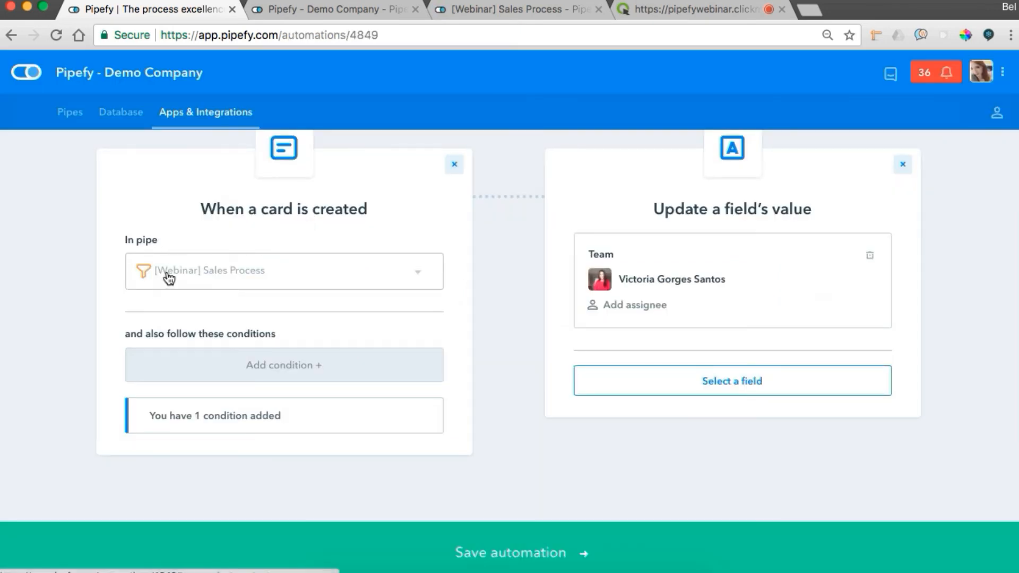
pyautogui.click(245, 423)
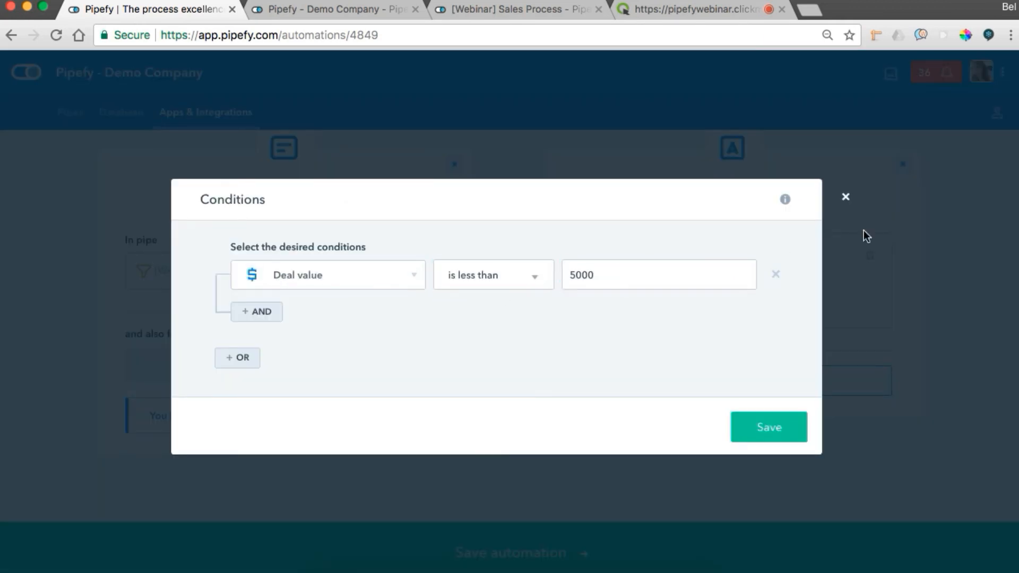
pyautogui.click(846, 197)
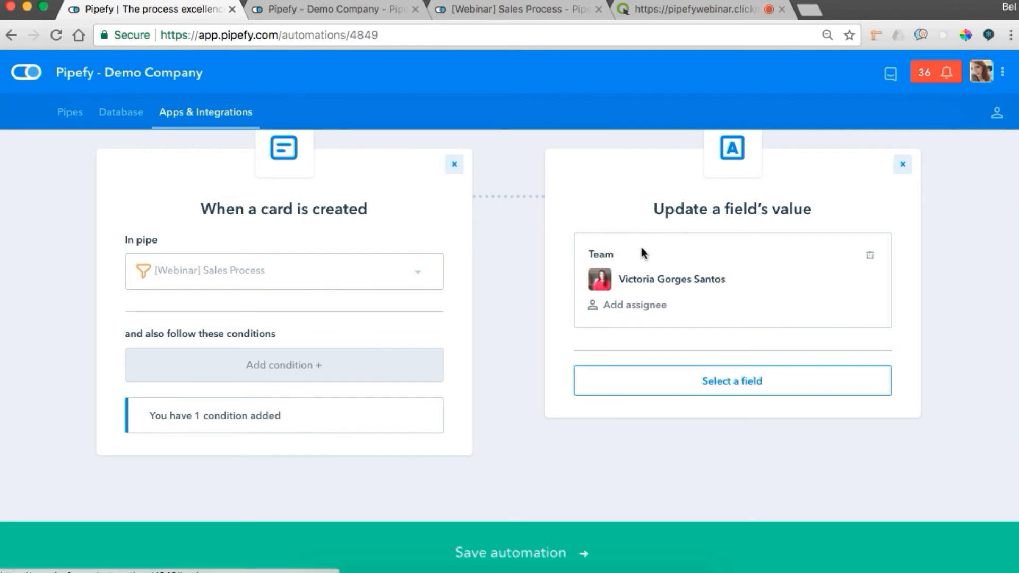
# Return to the Automations list and inspect the other Sales Process card-creation automation's deal value condition and assigned team member.
pyautogui.press('super+Left')
pyautogui.scroll(-1, 418, 400)
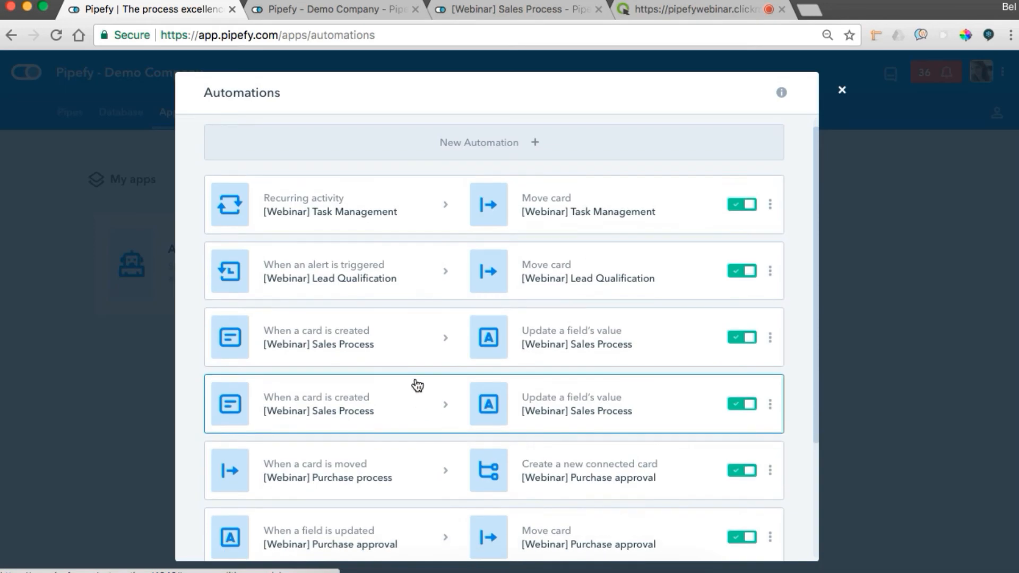
pyautogui.click(405, 401)
pyautogui.scroll(-3, 409, 373)
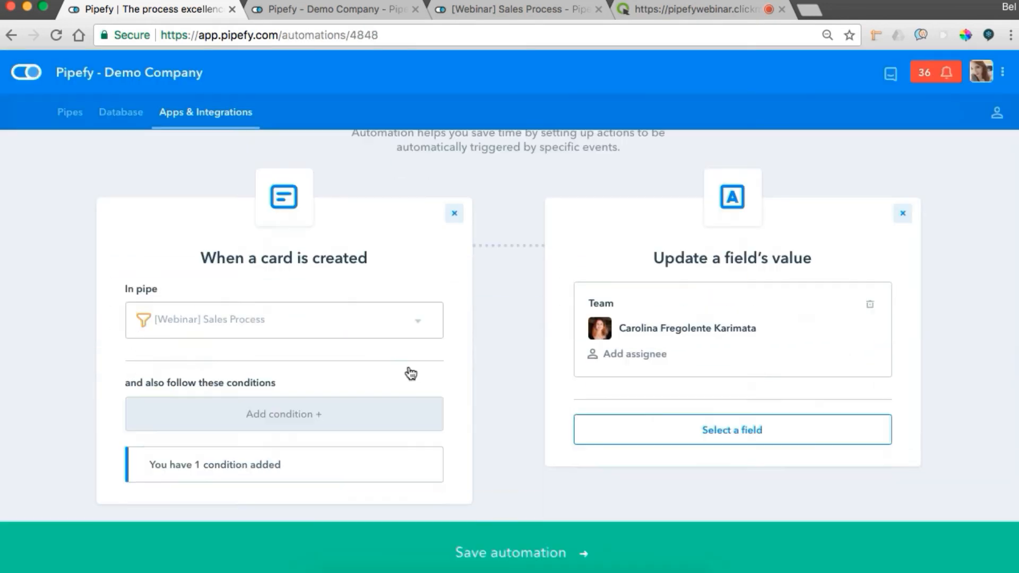
pyautogui.click(315, 439)
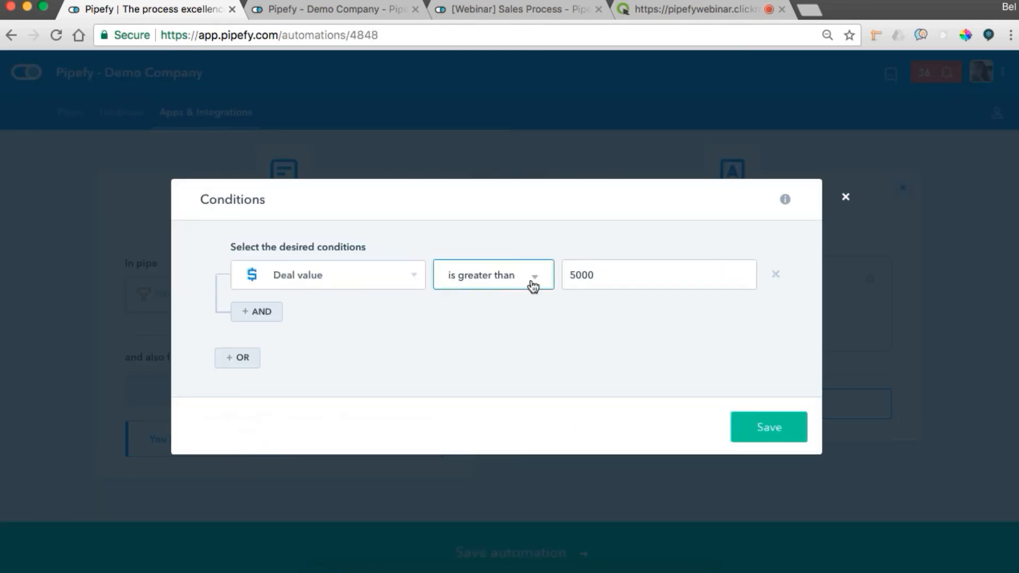
pyautogui.click(846, 197)
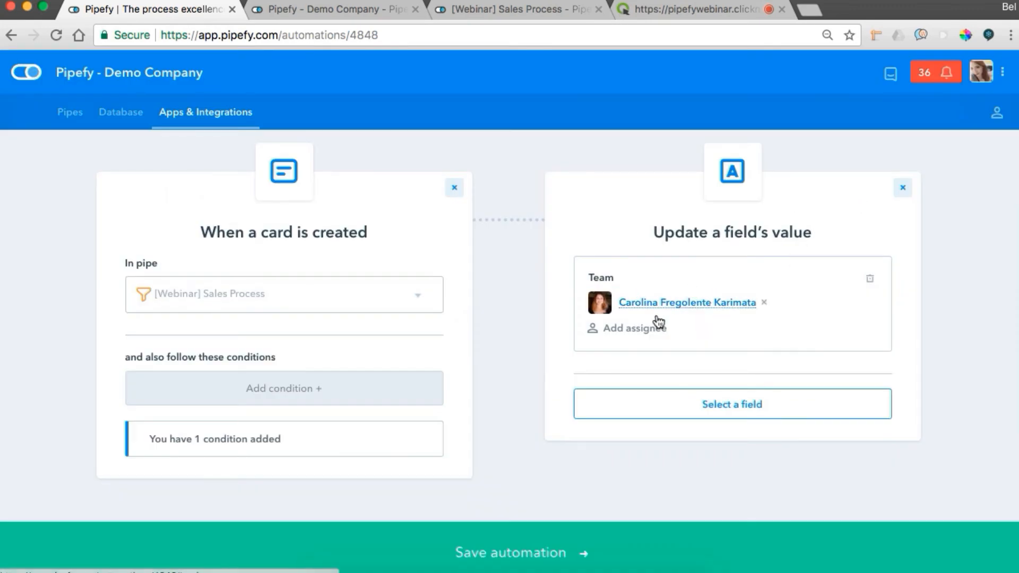
pyautogui.click(176, 114)
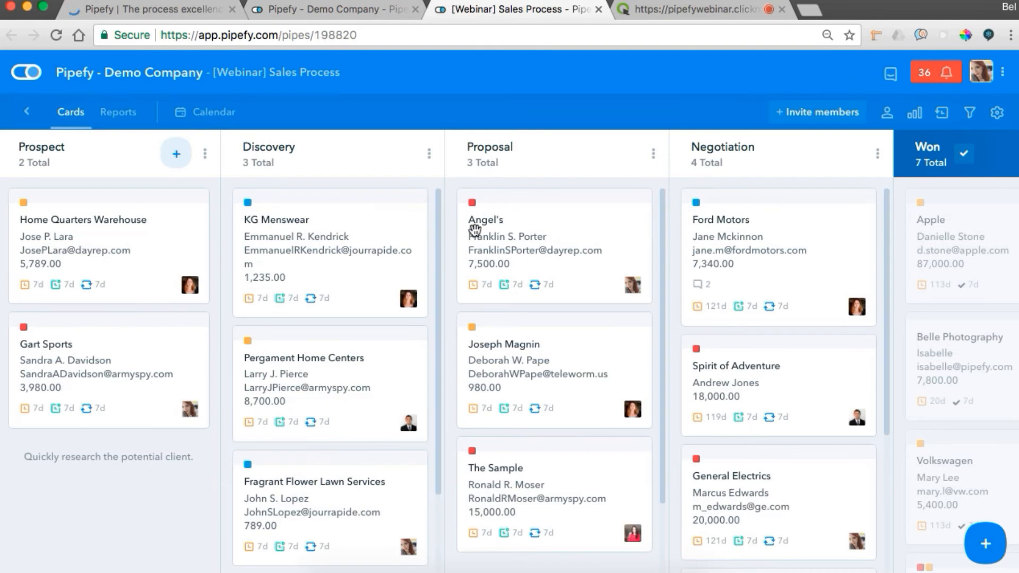
# Create a [Webinar] Sales Process opportunity with company "Company name", contact "contact name" and deal value 7,500.00.
pyautogui.click(986, 544)
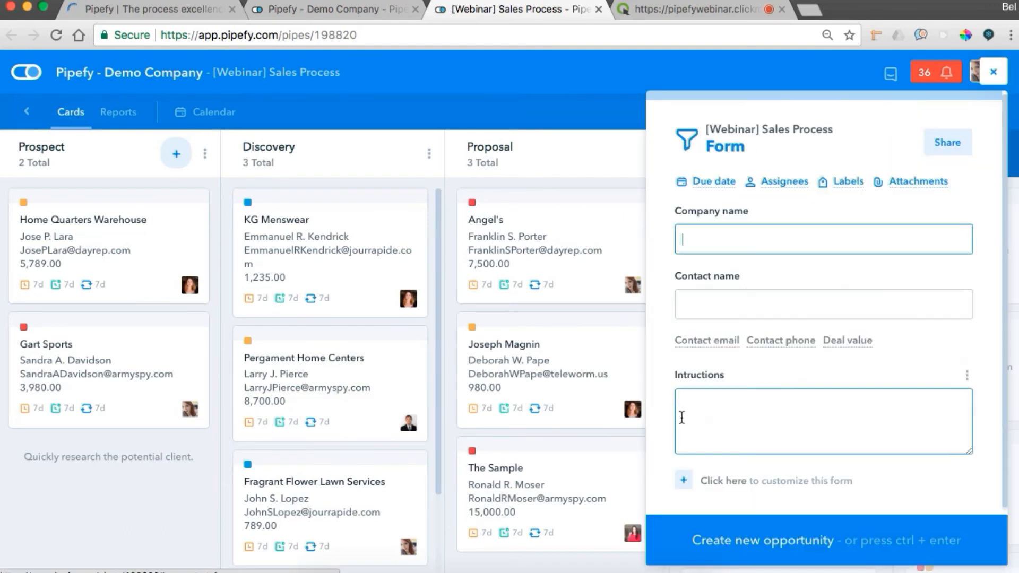
pyautogui.write('Company name')
pyautogui.press('Tab')
pyautogui.write('contact name')
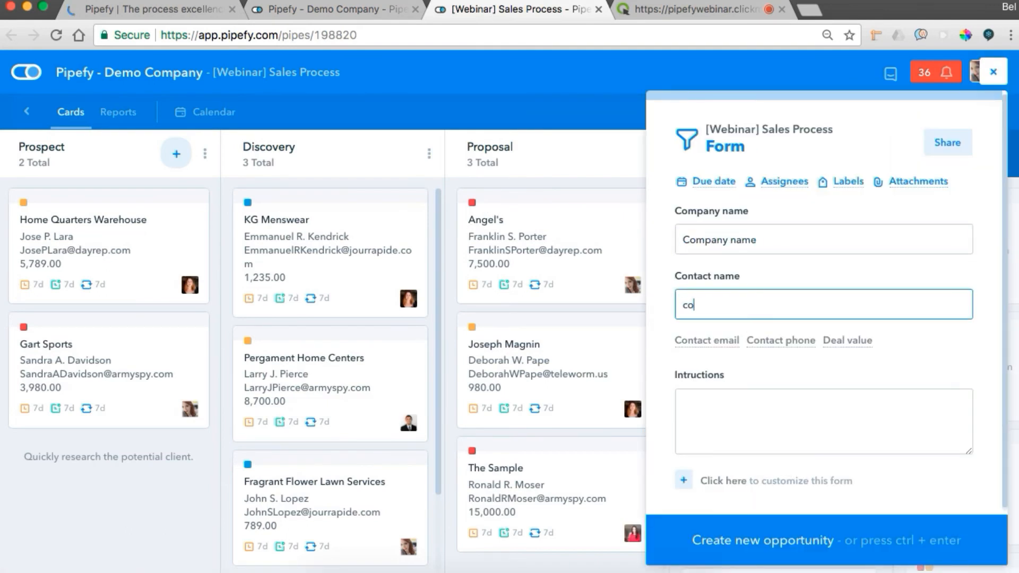
pyautogui.click(848, 340)
pyautogui.click(769, 414)
pyautogui.write('750000')
pyautogui.click(737, 552)
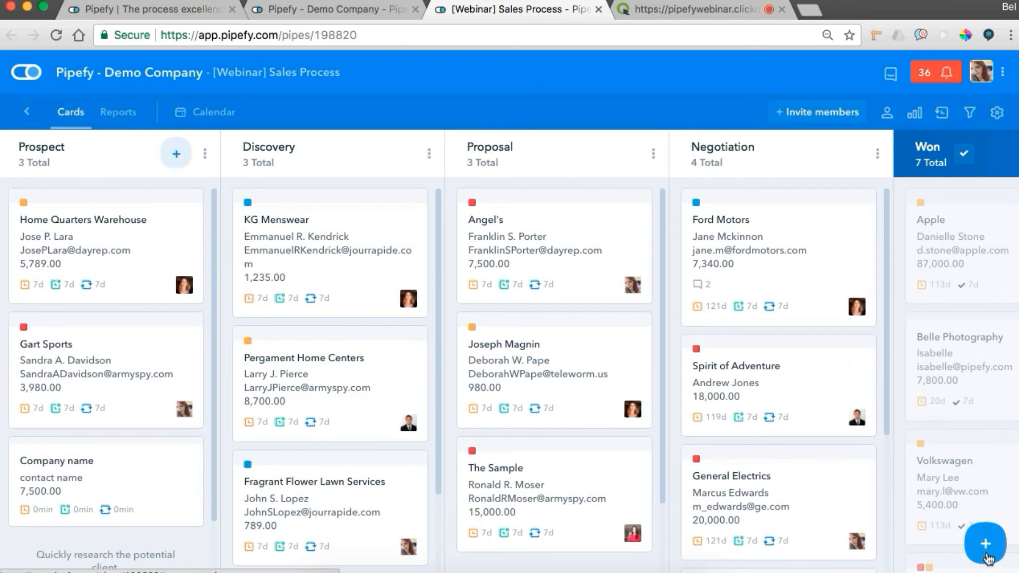
# Create another sales opportunity with company "Company name 2", contact "contact" and deal value 200.00.
pyautogui.click(985, 544)
pyautogui.write('Company name 2')
pyautogui.press('Tab')
pyautogui.write('contact')
pyautogui.click(843, 342)
pyautogui.write('200.00')
pyautogui.hotkey('ctrl', 'Return')
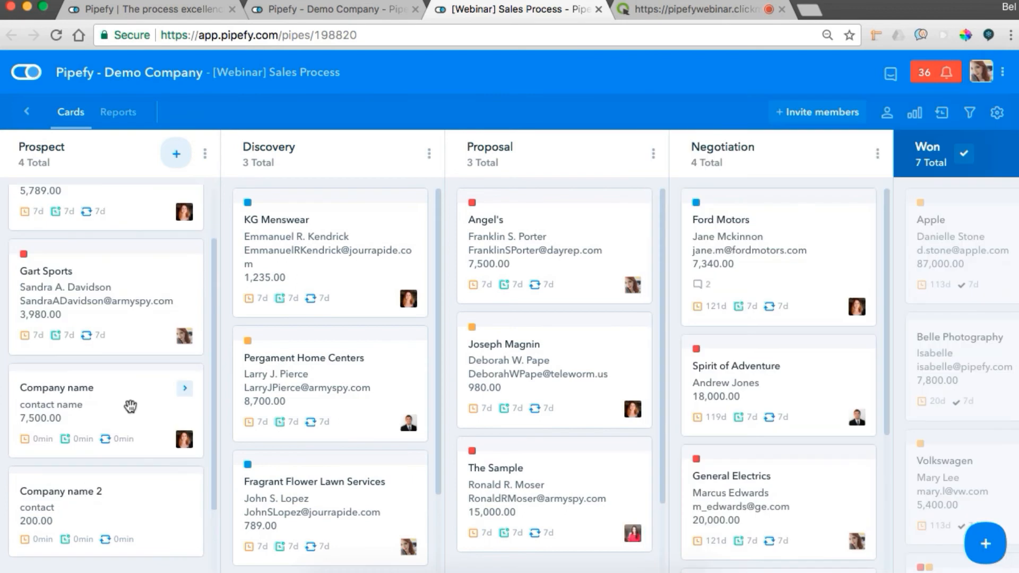
# Inspect the assigned team member on the "Company name" and "Company name 2" cards in Prospect, closing each card.
pyautogui.click(130, 406)
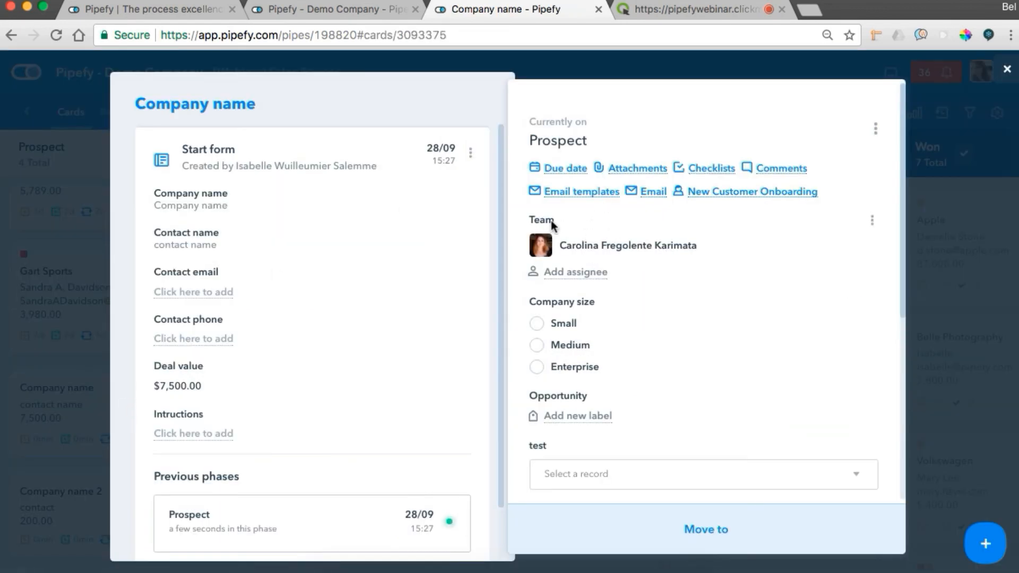
pyautogui.press('Escape')
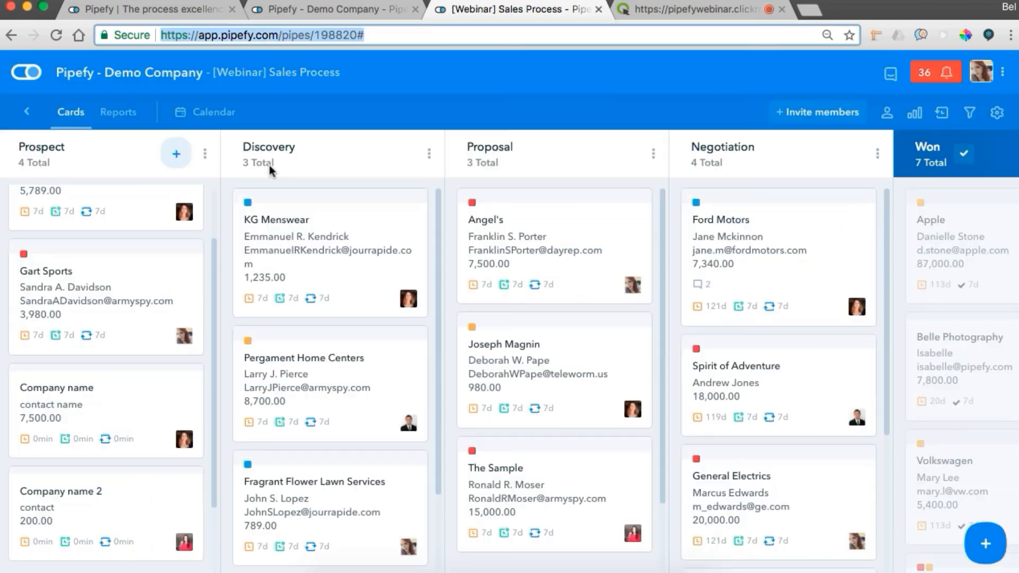
pyautogui.click(122, 503)
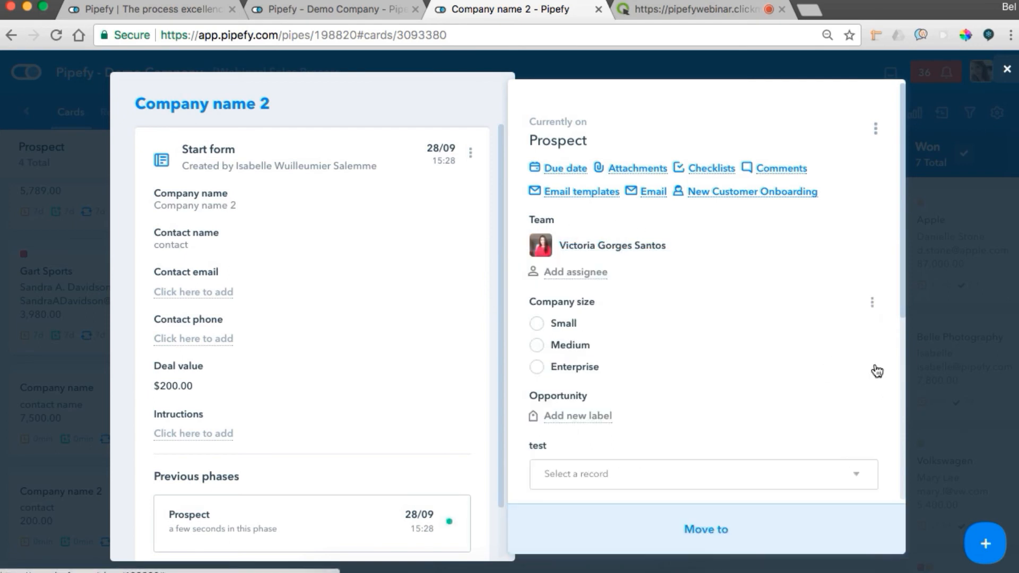
pyautogui.click(921, 353)
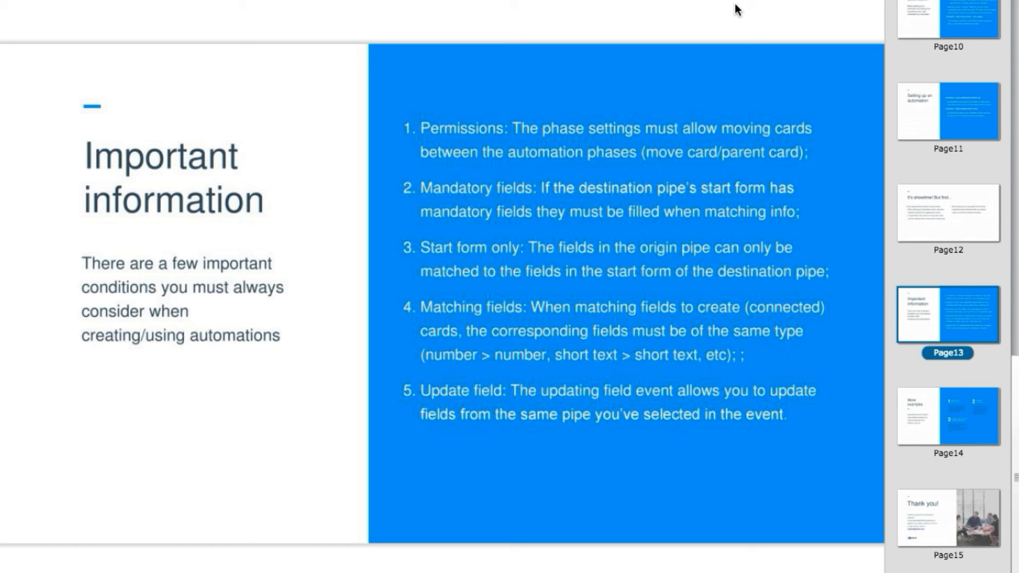
pyautogui.press('Down')
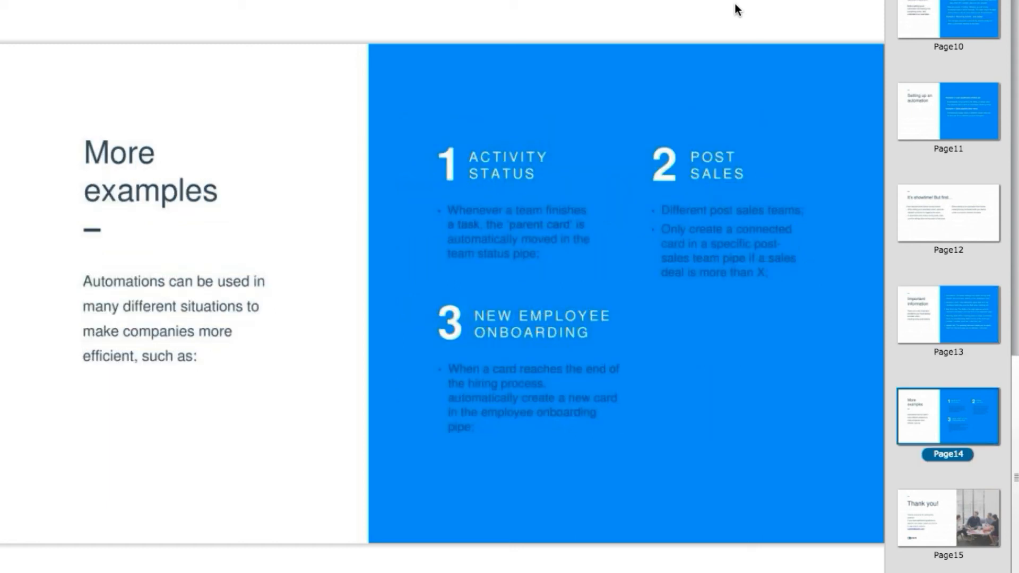